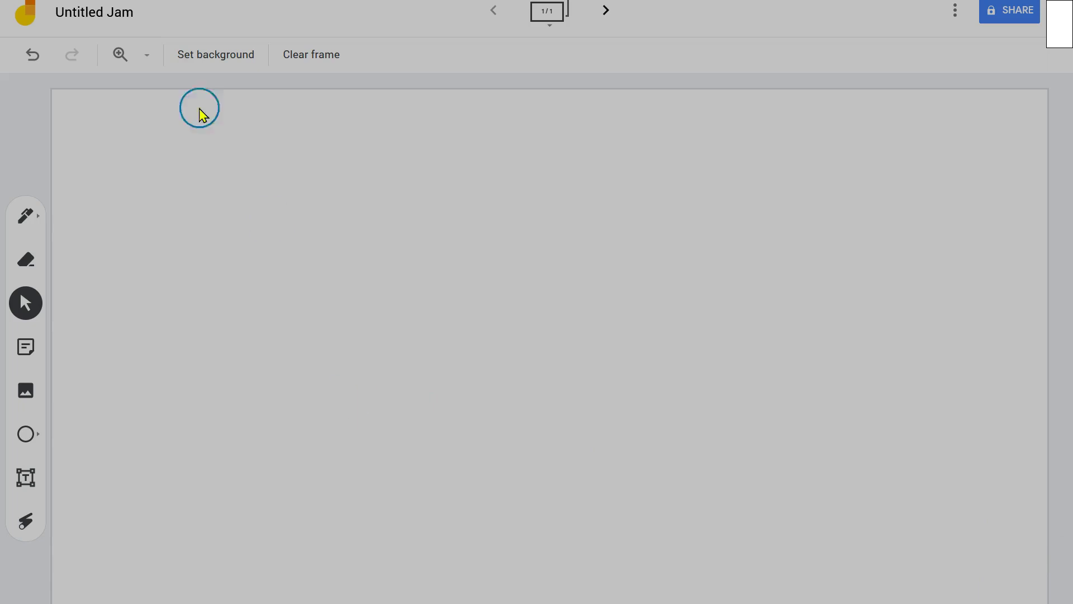
# Rename the jam from 'Untitled Jam' to 'Final Project Sample'
pyautogui.click(88, 22)
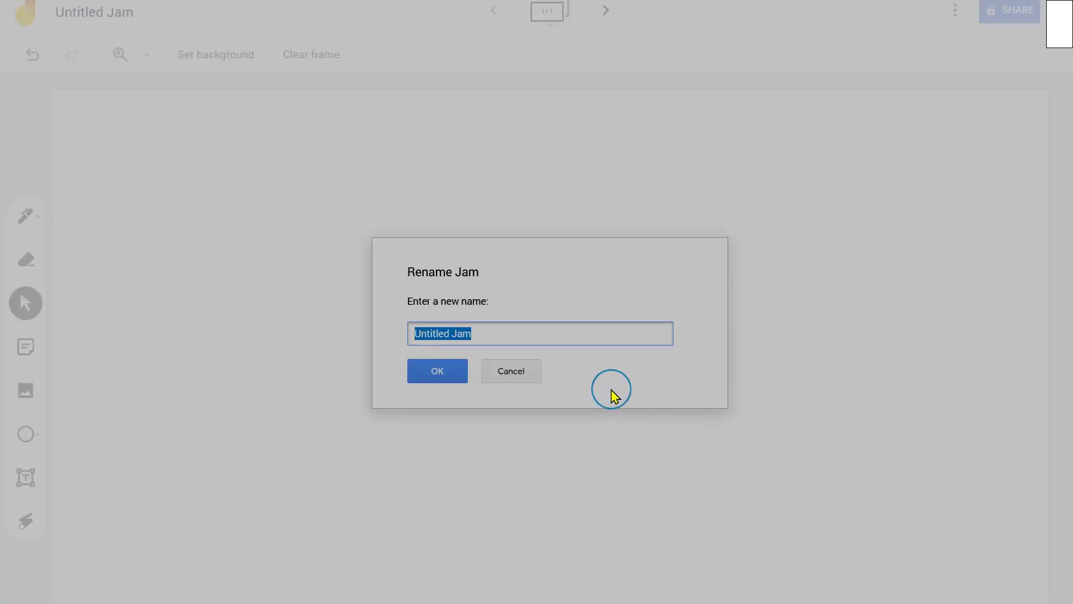
pyautogui.write('Final Project')
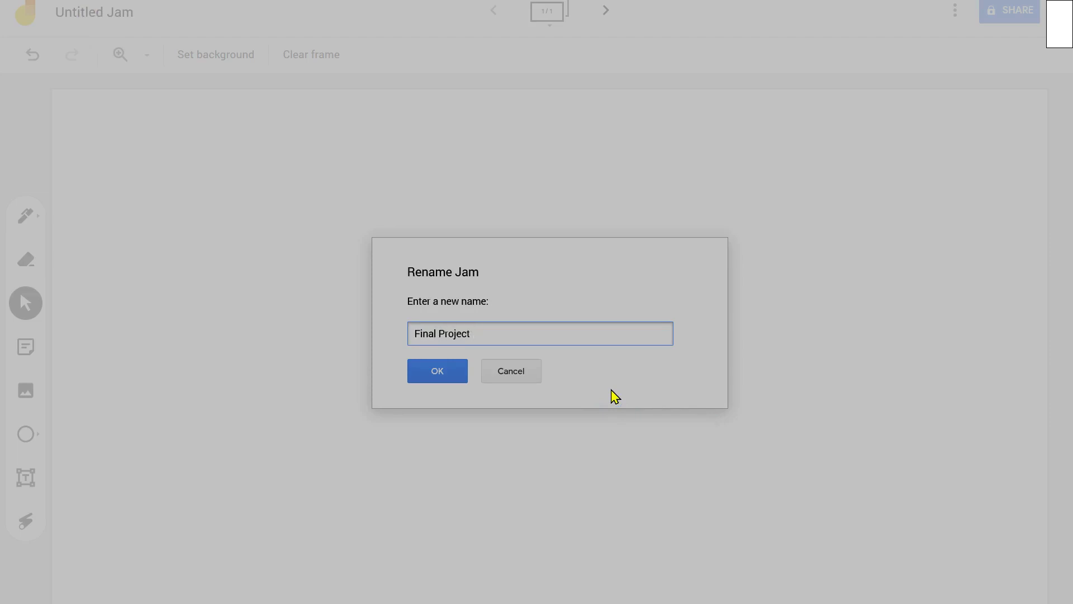
pyautogui.click(445, 375)
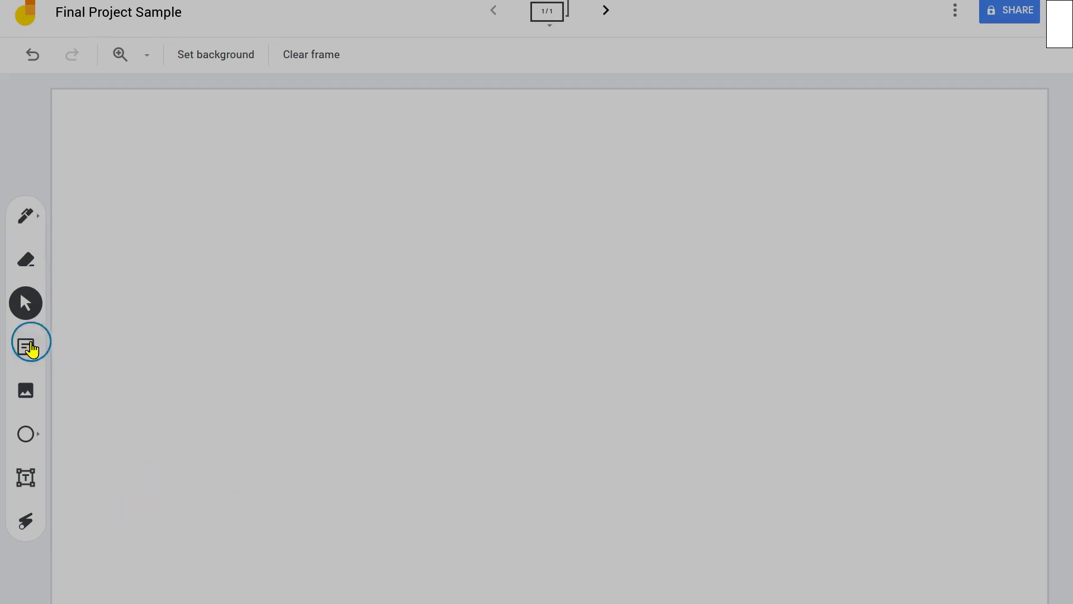
# Add a text box reading 'You should complete the final project.'
pyautogui.click(27, 485)
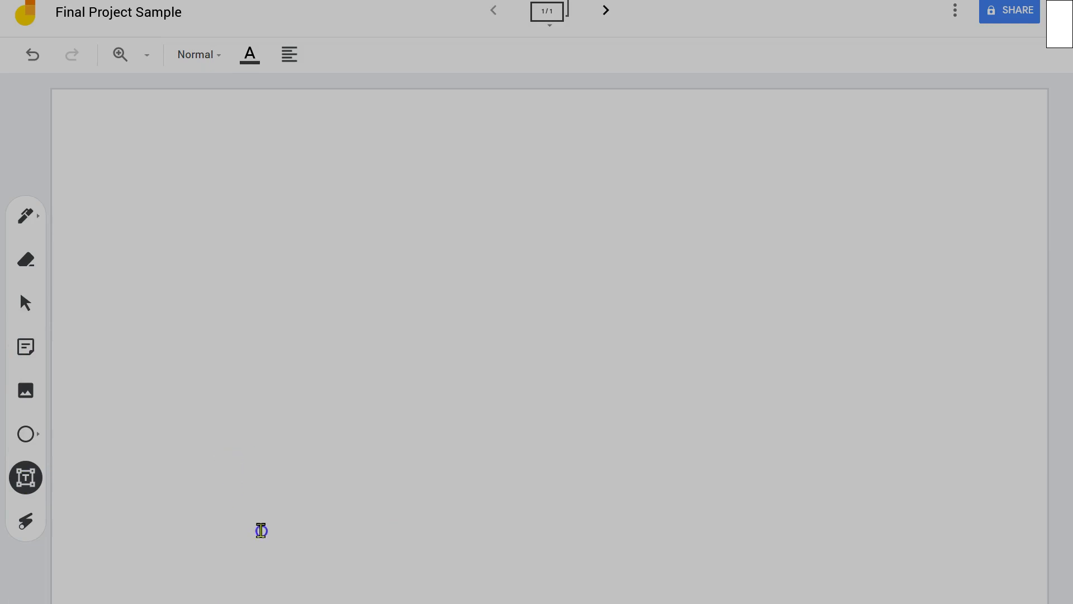
pyautogui.click(401, 540)
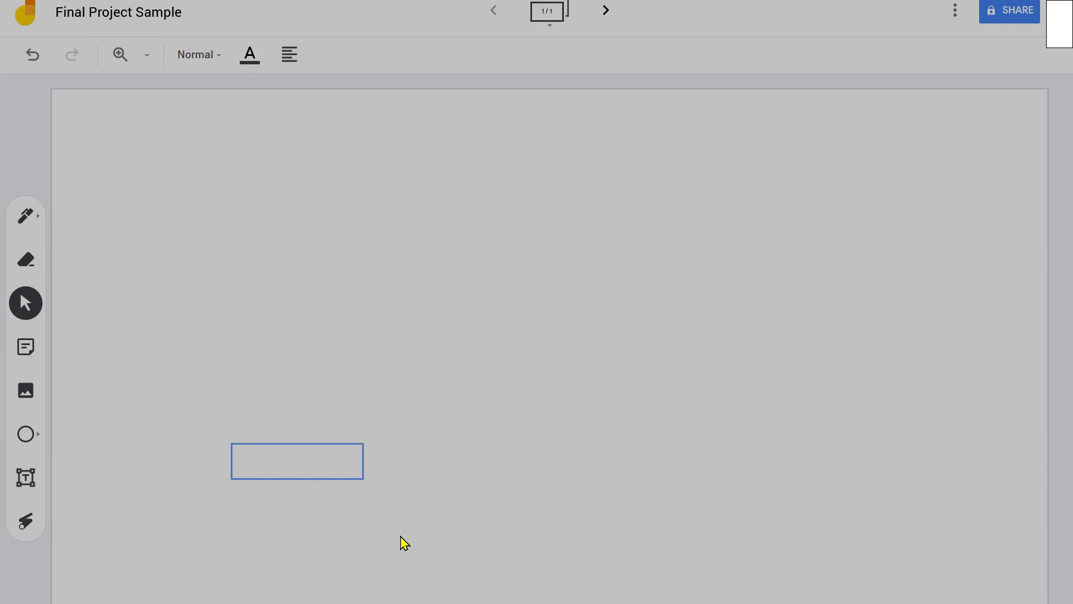
pyautogui.write('You should')
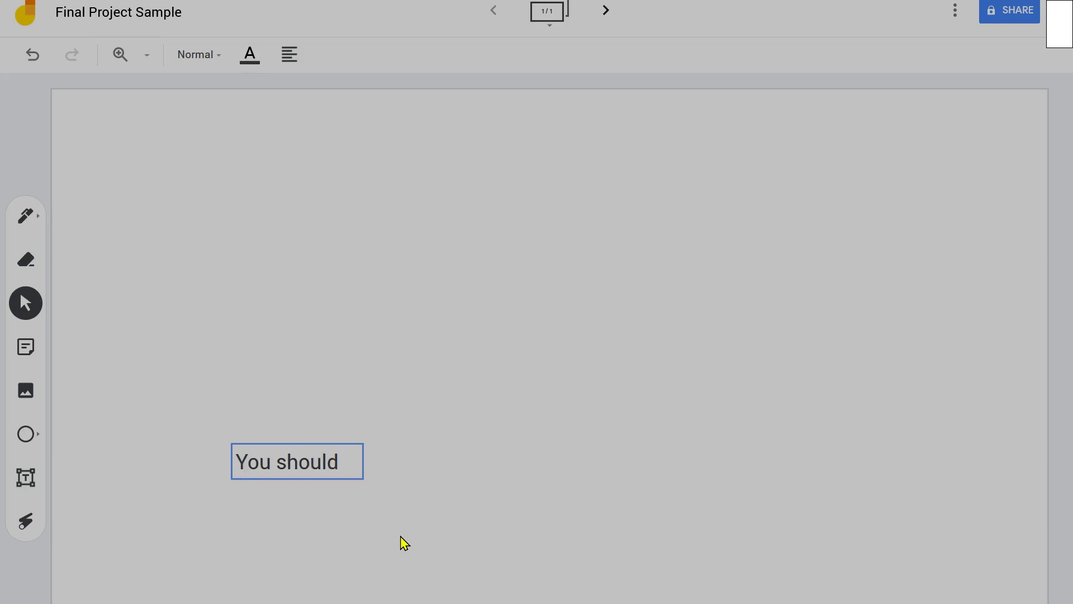
pyautogui.write(' complet')
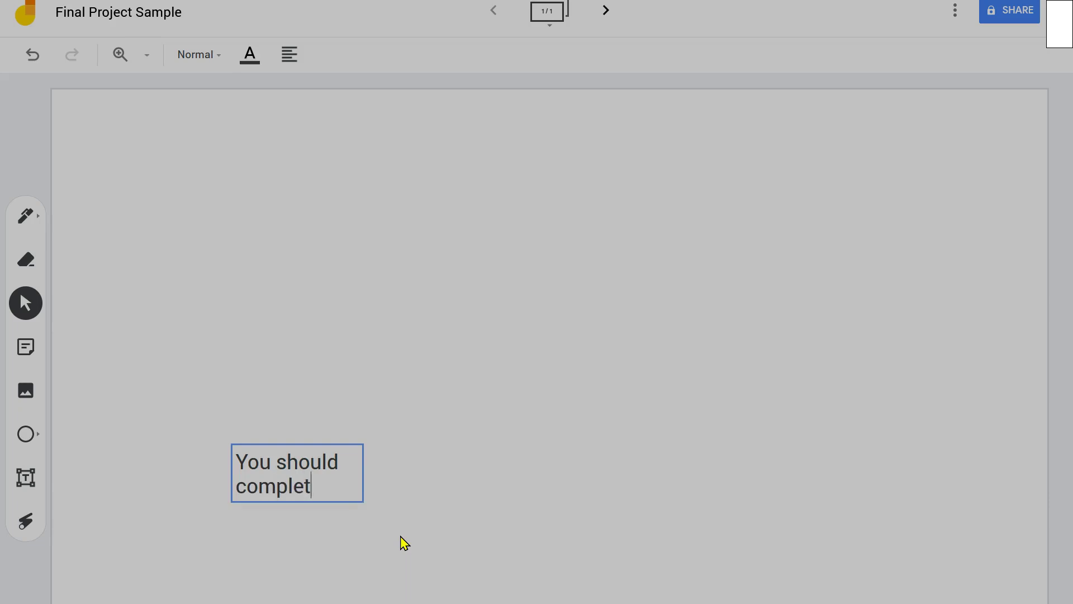
pyautogui.write('e the final project.')
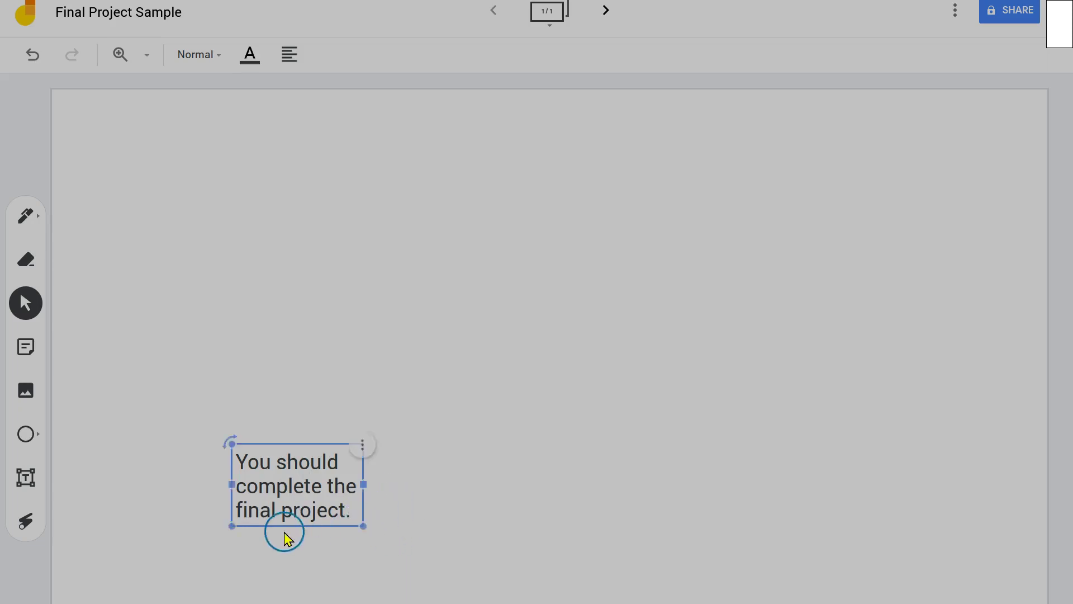
pyautogui.click(307, 447)
pyautogui.hotkey('ctrl', 'z')
# Move the conclusion text box down-left and enlarge and widen it
pyautogui.moveTo(308, 447); pyautogui.dragTo(291, 497)
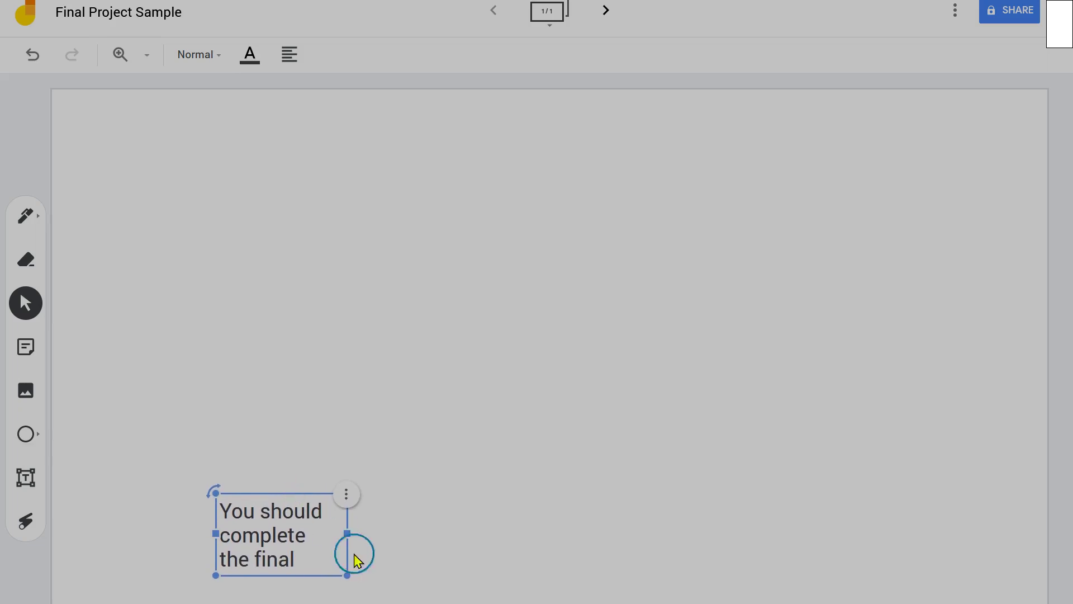
pyautogui.moveTo(347, 575); pyautogui.dragTo(373, 590)
pyautogui.moveTo(373, 541)
pyautogui.mouseDown()
pyautogui.moveTo(398, 542)
pyautogui.moveTo(379, 546)
pyautogui.mouseUp()
pyautogui.click(327, 453)
pyautogui.click(328, 566)
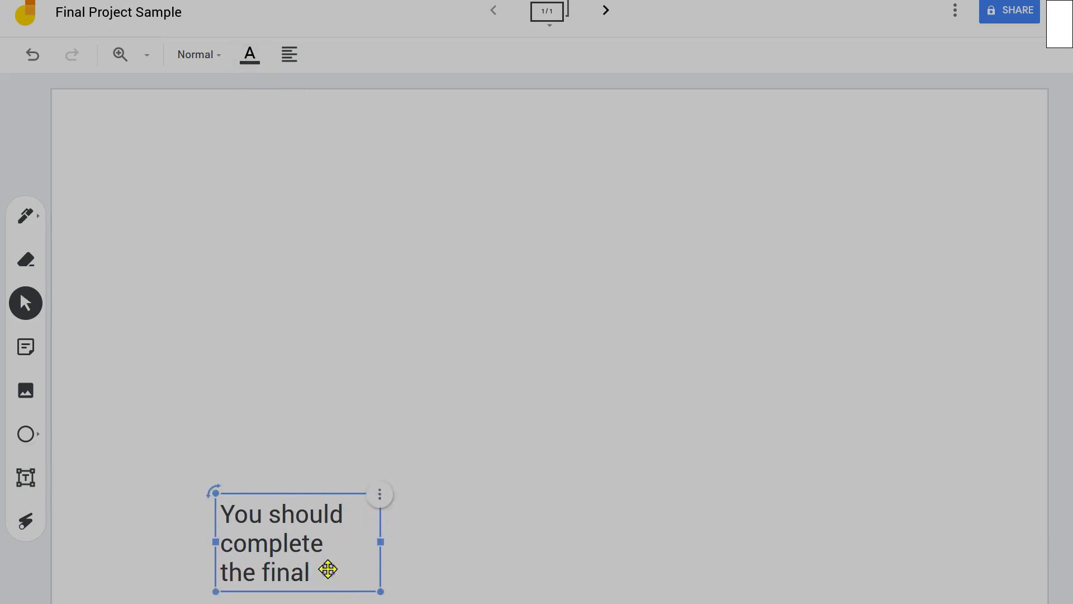
pyautogui.doubleClick(239, 515)
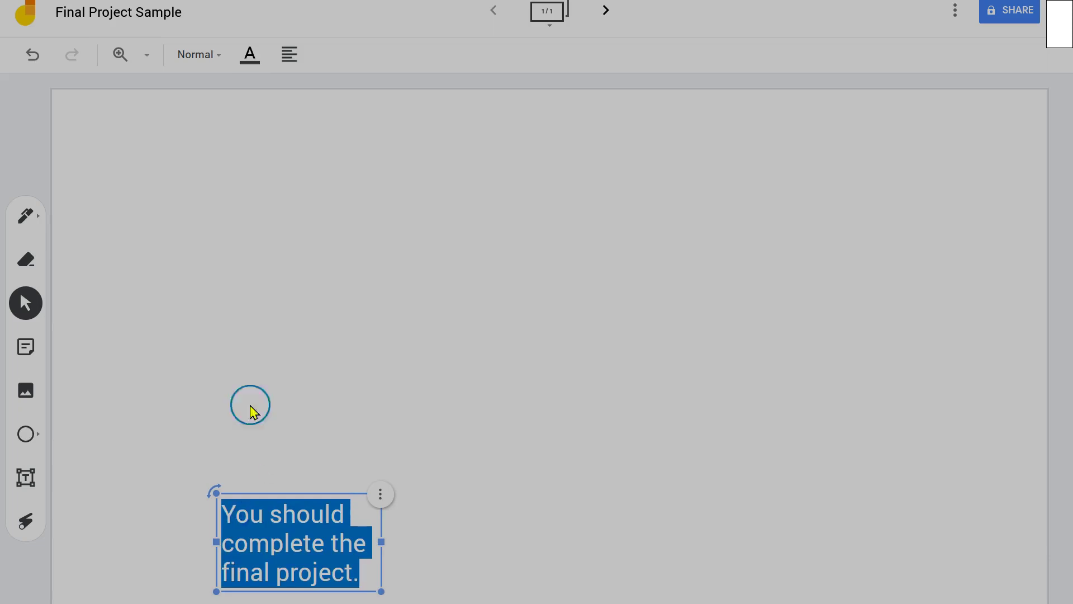
# Keep the conclusion text in the Normal text style
pyautogui.click(223, 57)
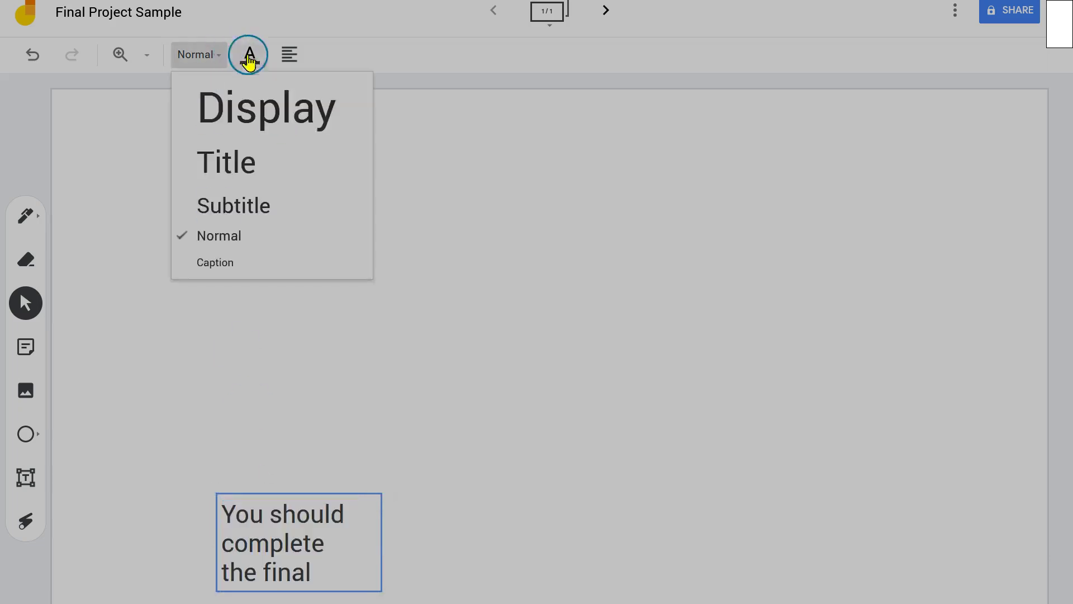
pyautogui.click(251, 57)
pyautogui.click(251, 59)
pyautogui.click(251, 58)
pyautogui.click(217, 54)
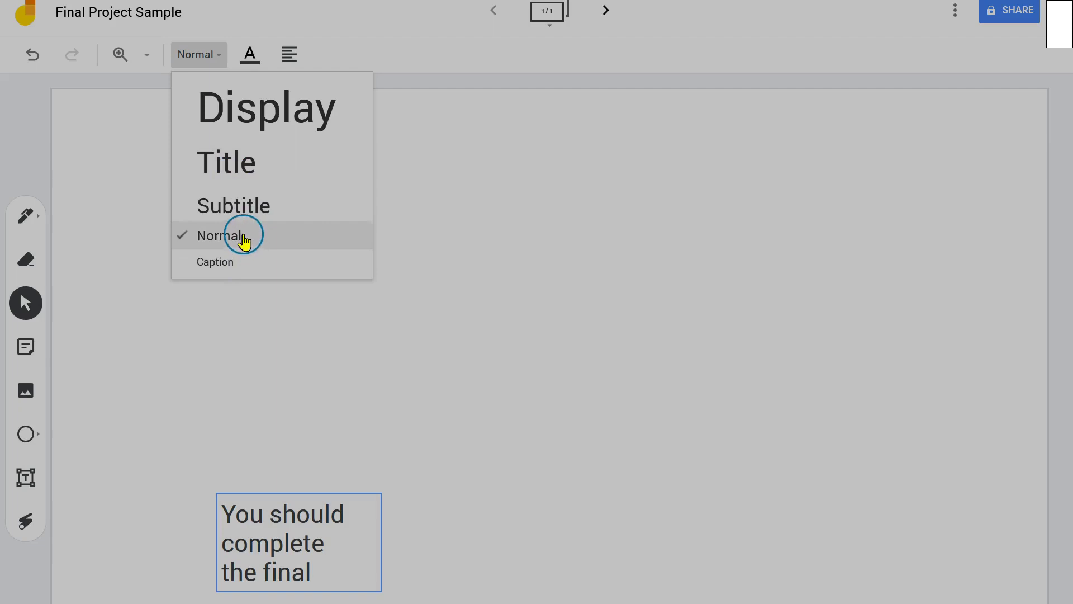
pyautogui.click(420, 430)
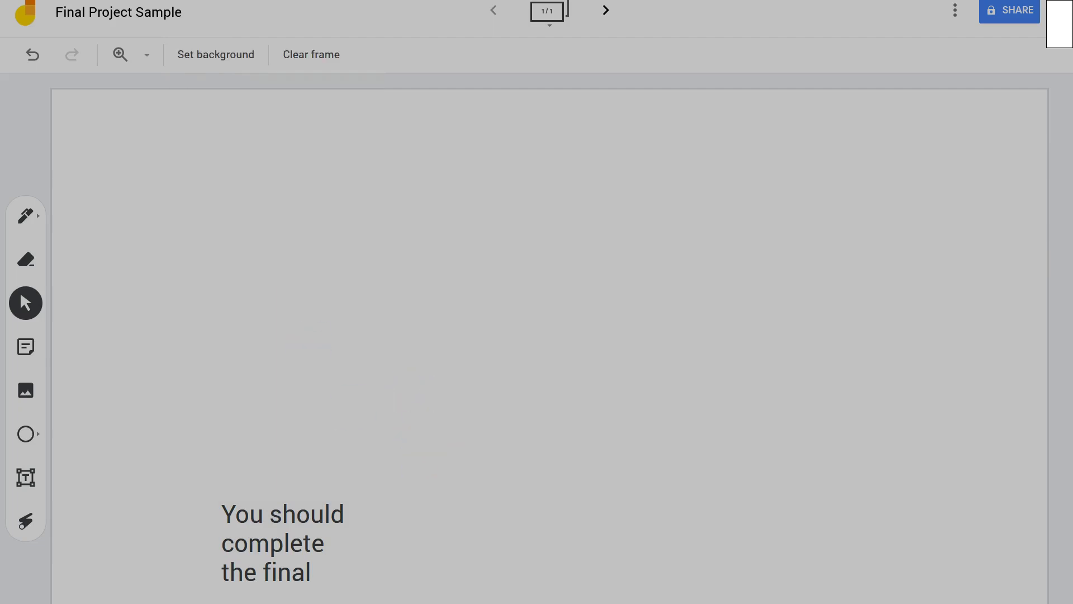
pyautogui.click(345, 531)
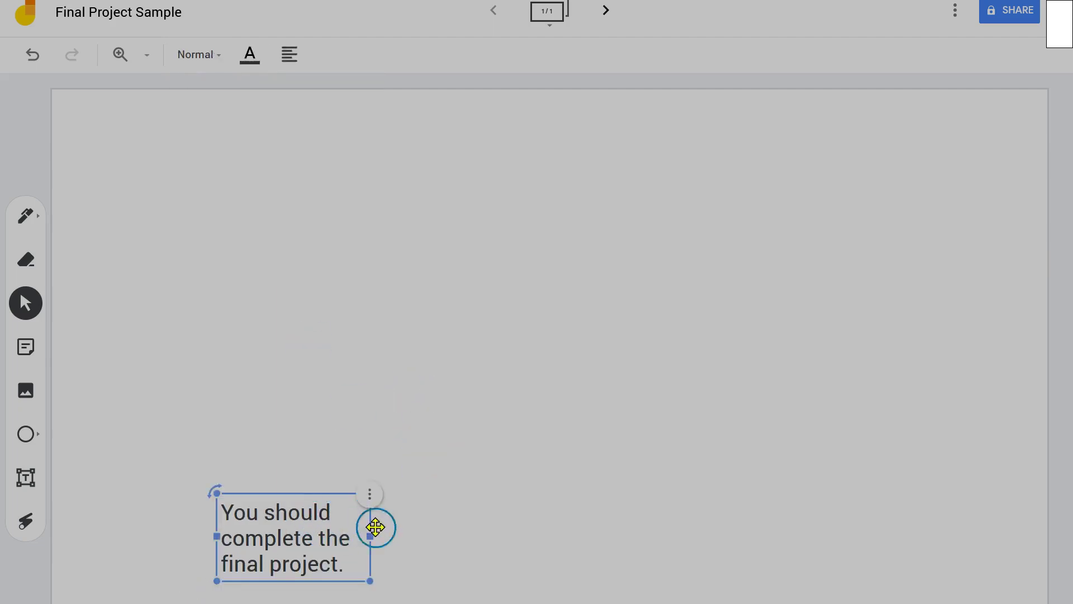
# Shrink the conclusion box by its corner handle and drag it right to bottom centre
pyautogui.moveTo(370, 579); pyautogui.dragTo(324, 556)
pyautogui.click(426, 500)
pyautogui.click(287, 505)
pyautogui.click(284, 505)
pyautogui.click(304, 506)
pyautogui.moveTo(283, 498); pyautogui.dragTo(550, 525)
pyautogui.click(642, 488)
pyautogui.click(685, 474)
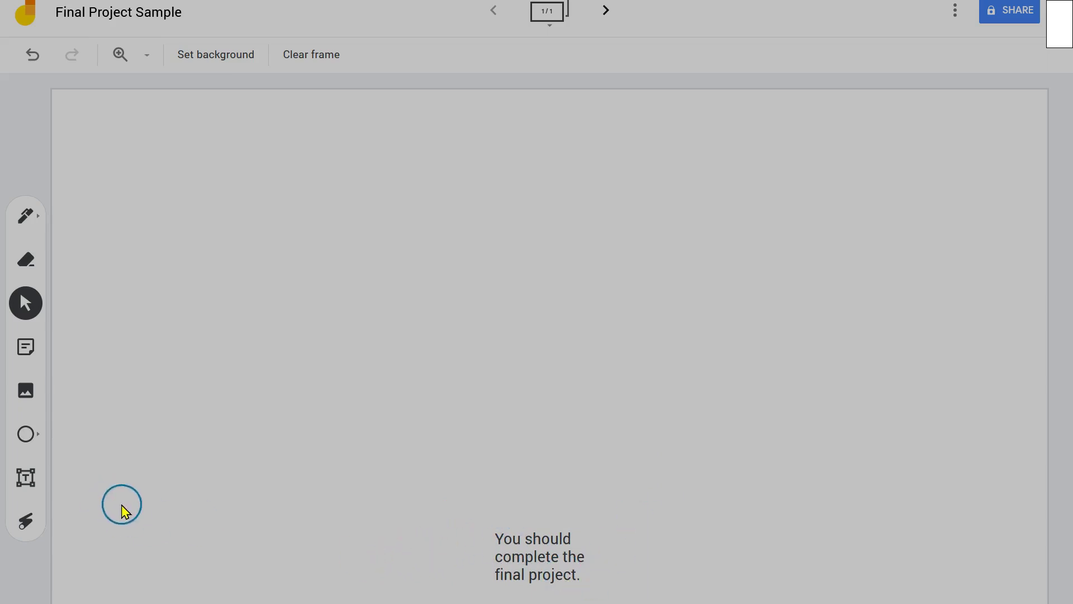
# Draw an arrow shape above the conclusion text and rotate it to point down-right
pyautogui.click(30, 437)
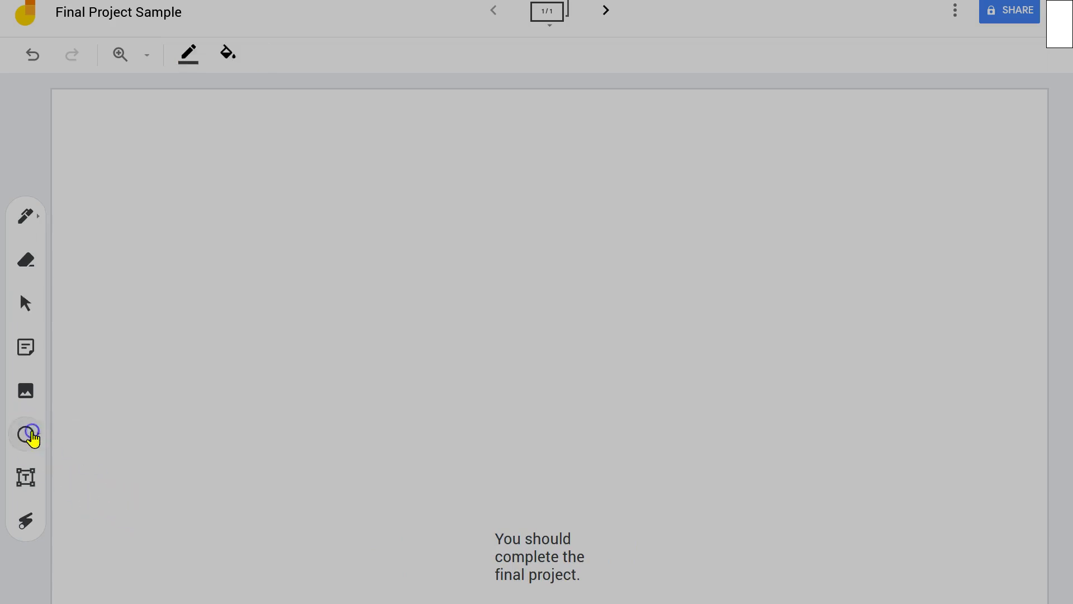
pyautogui.click(32, 439)
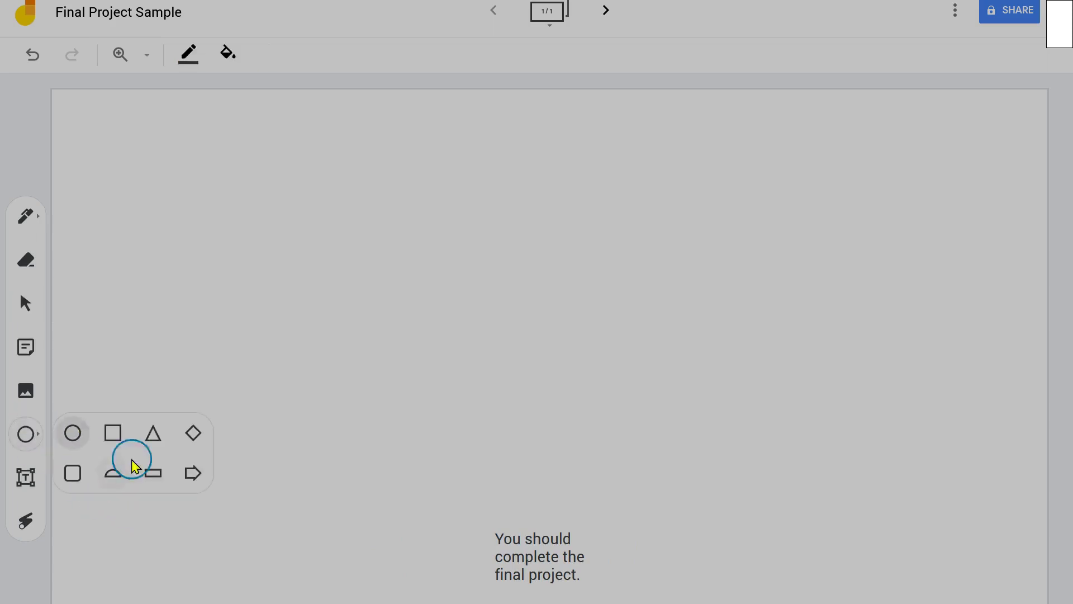
pyautogui.click(194, 473)
pyautogui.moveTo(398, 442); pyautogui.dragTo(454, 506)
pyautogui.click(474, 455)
pyautogui.moveTo(395, 438); pyautogui.dragTo(419, 419)
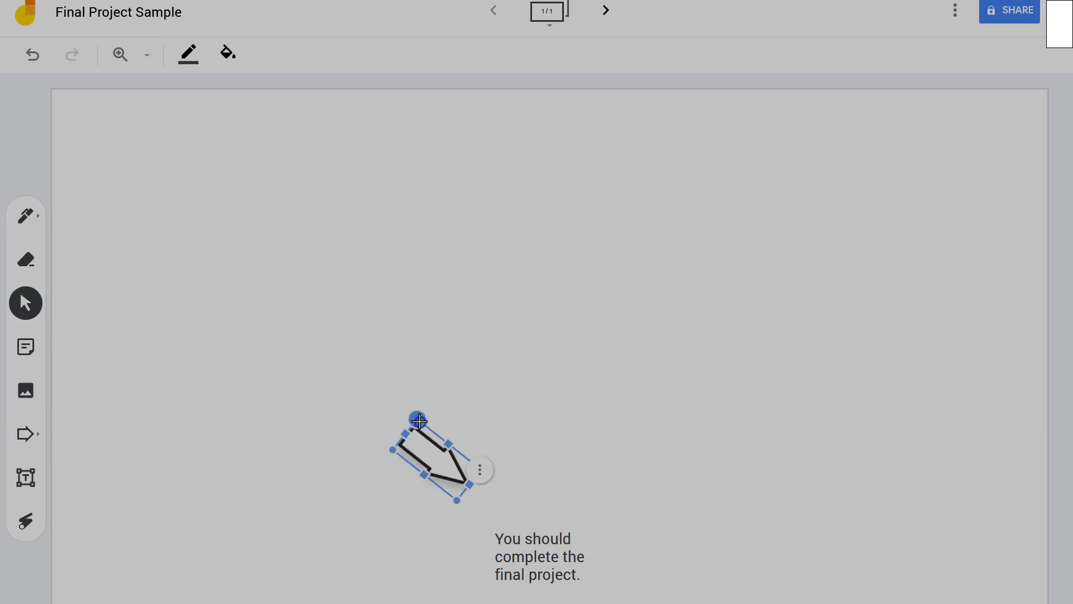
pyautogui.moveTo(446, 489)
pyautogui.mouseDown()
pyautogui.moveTo(453, 511)
pyautogui.moveTo(458, 471)
pyautogui.moveTo(478, 489)
pyautogui.moveTo(467, 498)
pyautogui.moveTo(458, 489)
pyautogui.moveTo(475, 485)
pyautogui.moveTo(439, 462)
pyautogui.moveTo(454, 507)
pyautogui.mouseUp()
pyautogui.click(515, 468)
# Make the arrow narrower and adjust its end point toward the conclusion text
pyautogui.click(473, 477)
pyautogui.click(438, 495)
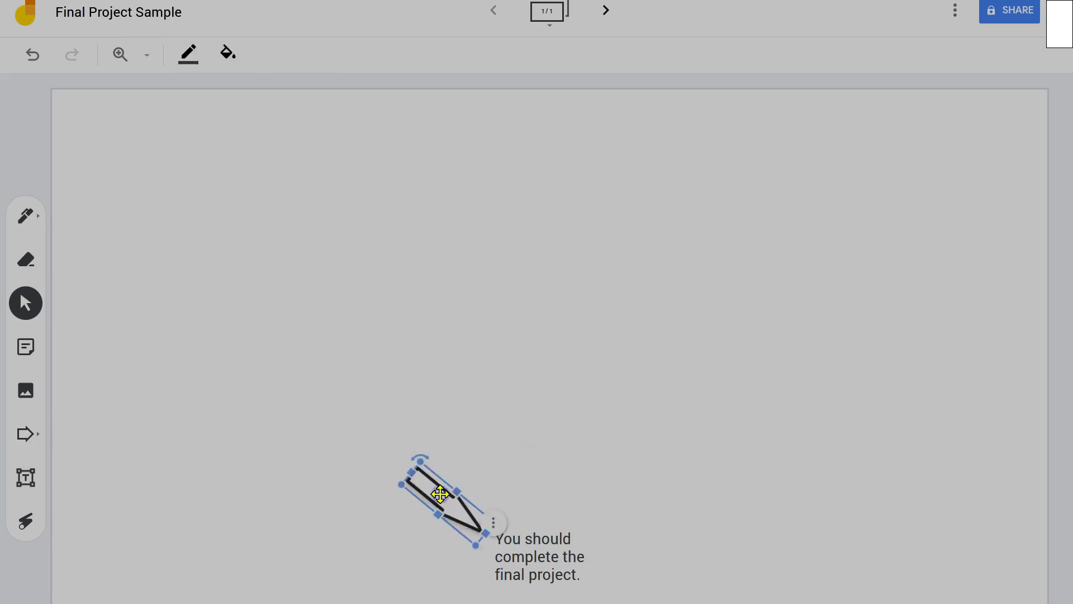
pyautogui.click(450, 552)
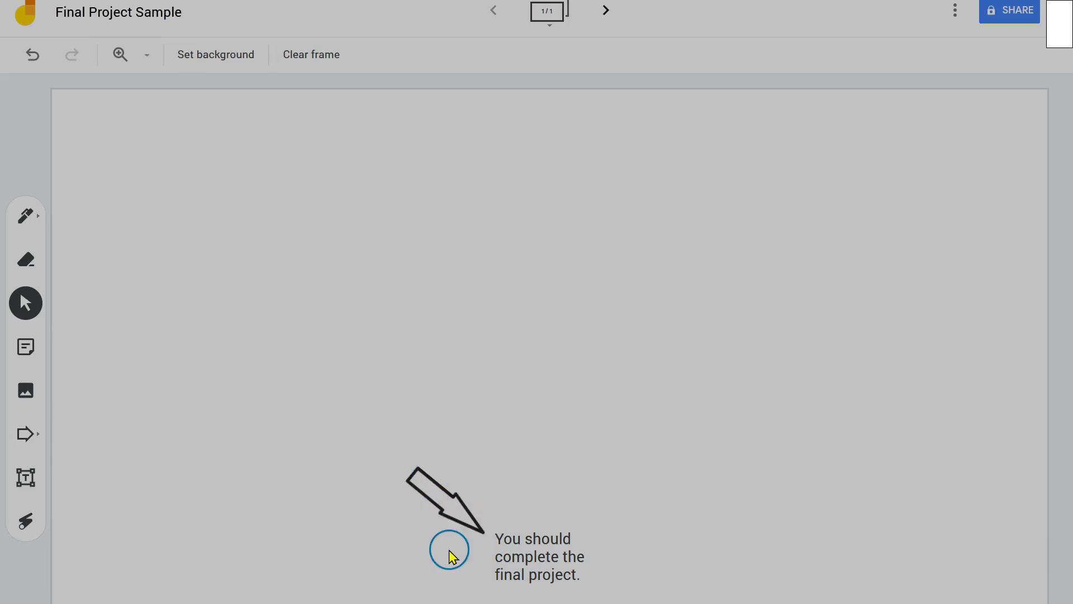
pyautogui.click(453, 505)
pyautogui.moveTo(475, 543); pyautogui.dragTo(455, 522)
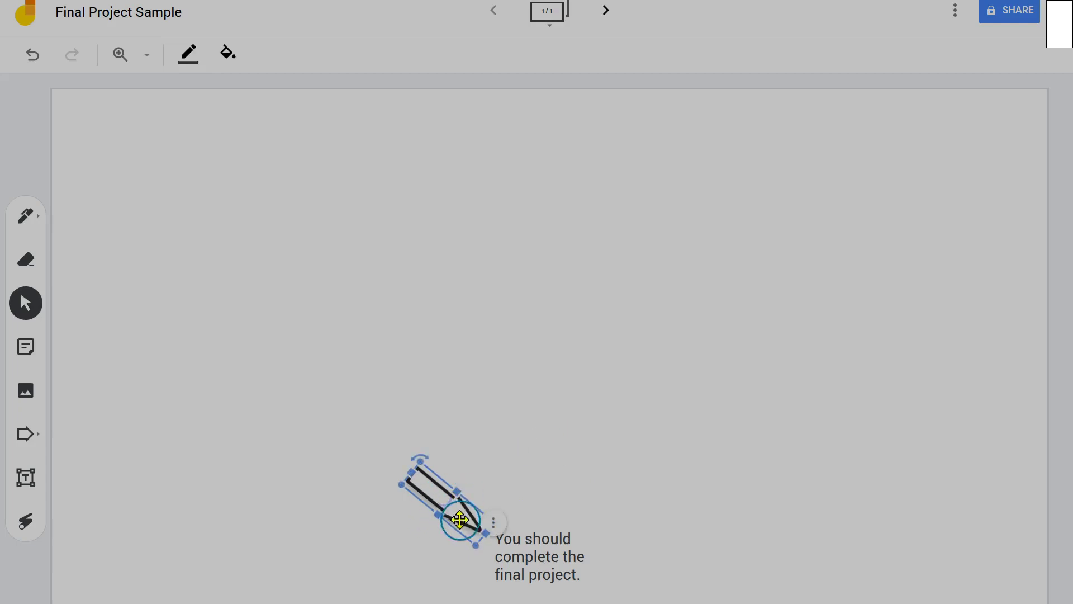
pyautogui.moveTo(474, 544)
pyautogui.mouseDown()
pyautogui.moveTo(493, 568)
pyautogui.moveTo(475, 545)
pyautogui.mouseUp()
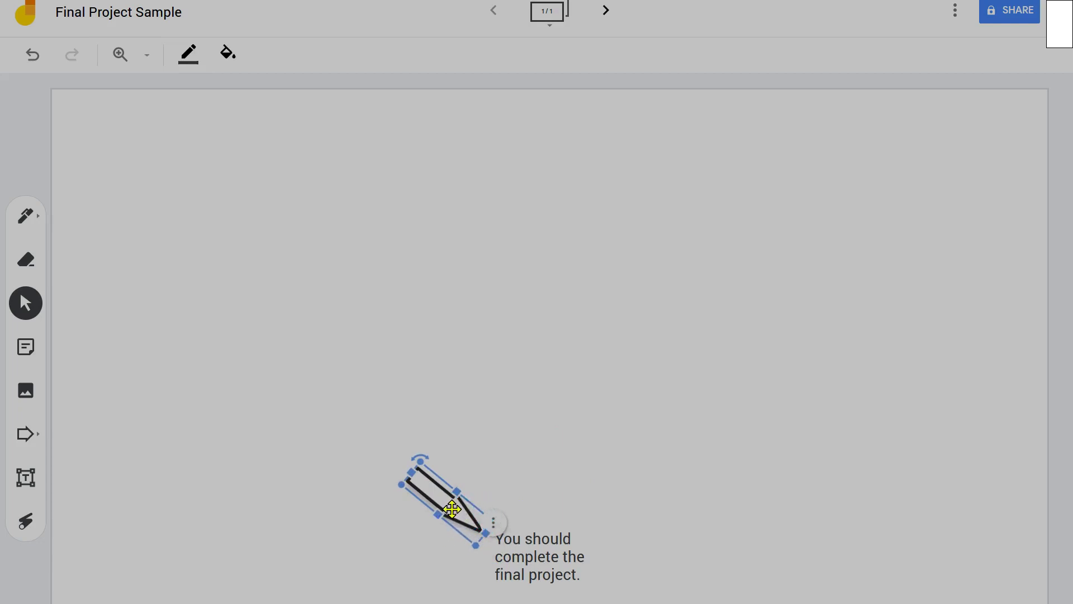
# Duplicate the arrow twice and move the copies above and upper right of the text
pyautogui.click(480, 521)
pyautogui.click(493, 522)
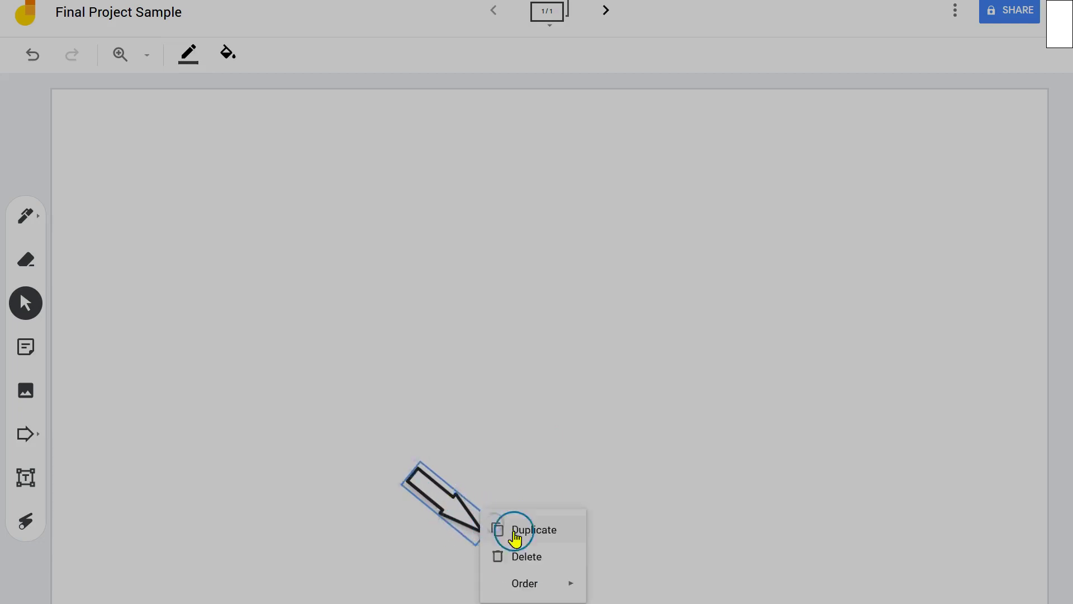
pyautogui.click(515, 530)
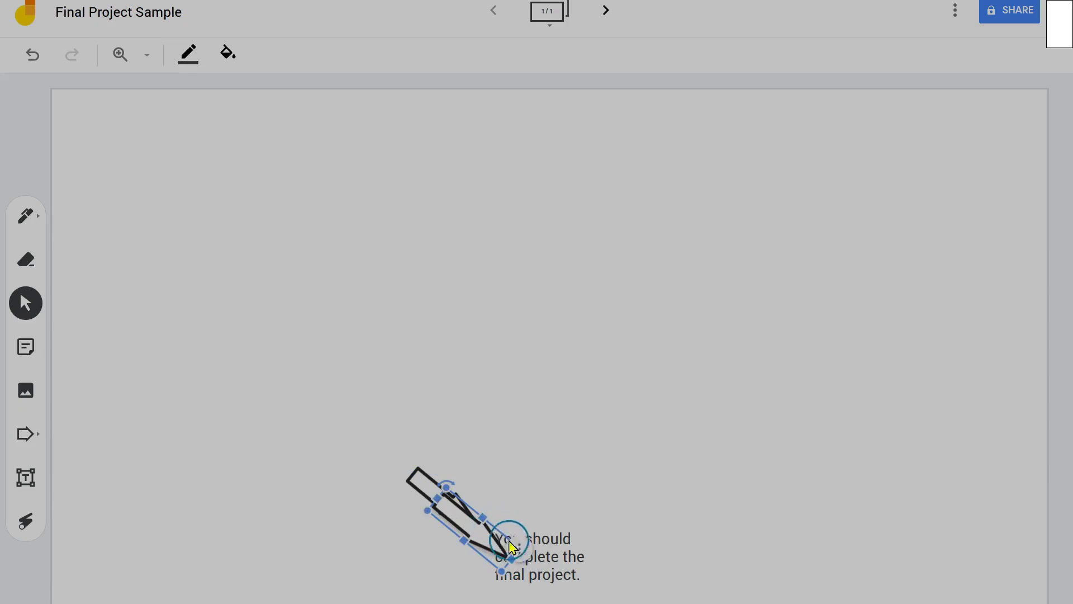
pyautogui.click(509, 543)
pyautogui.click(528, 556)
pyautogui.moveTo(470, 541); pyautogui.dragTo(688, 456)
pyautogui.click(467, 523)
pyautogui.moveTo(467, 522); pyautogui.dragTo(546, 439)
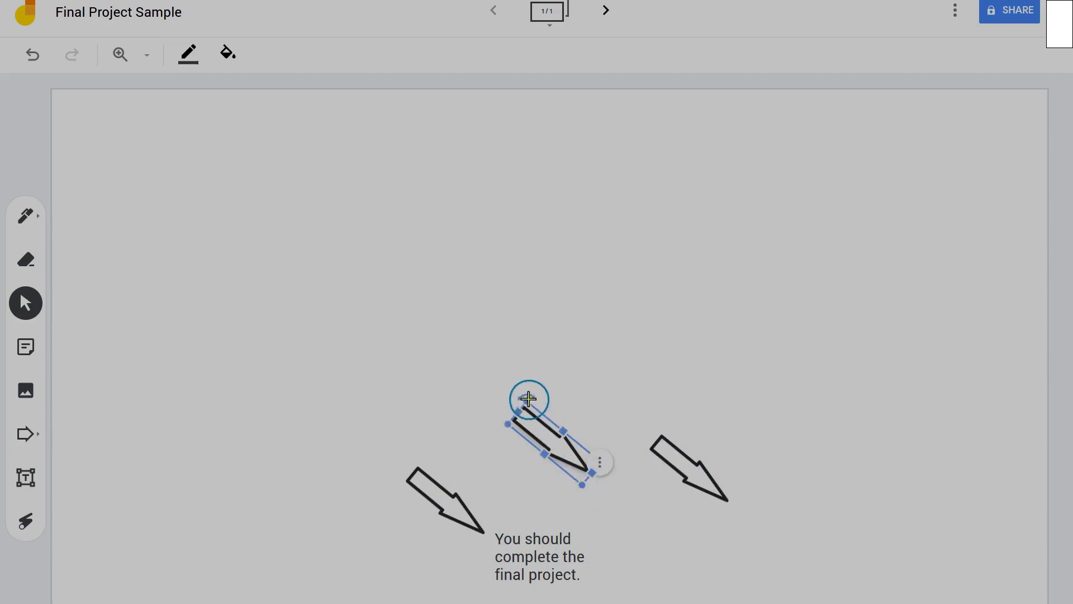
# Rotate the middle arrow straight down and the right arrow down-left, narrowing it
pyautogui.moveTo(522, 403); pyautogui.dragTo(567, 394)
pyautogui.moveTo(561, 431); pyautogui.dragTo(547, 456)
pyautogui.click(705, 463)
pyautogui.moveTo(705, 462); pyautogui.dragTo(723, 513)
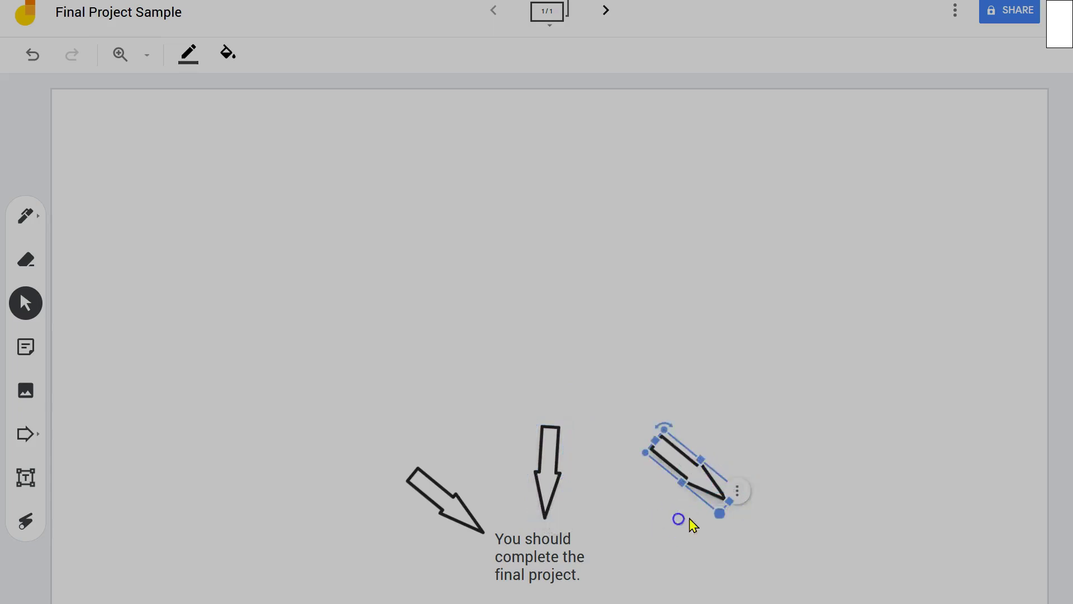
pyautogui.moveTo(665, 434); pyautogui.dragTo(634, 481)
pyautogui.moveTo(451, 509); pyautogui.dragTo(450, 502)
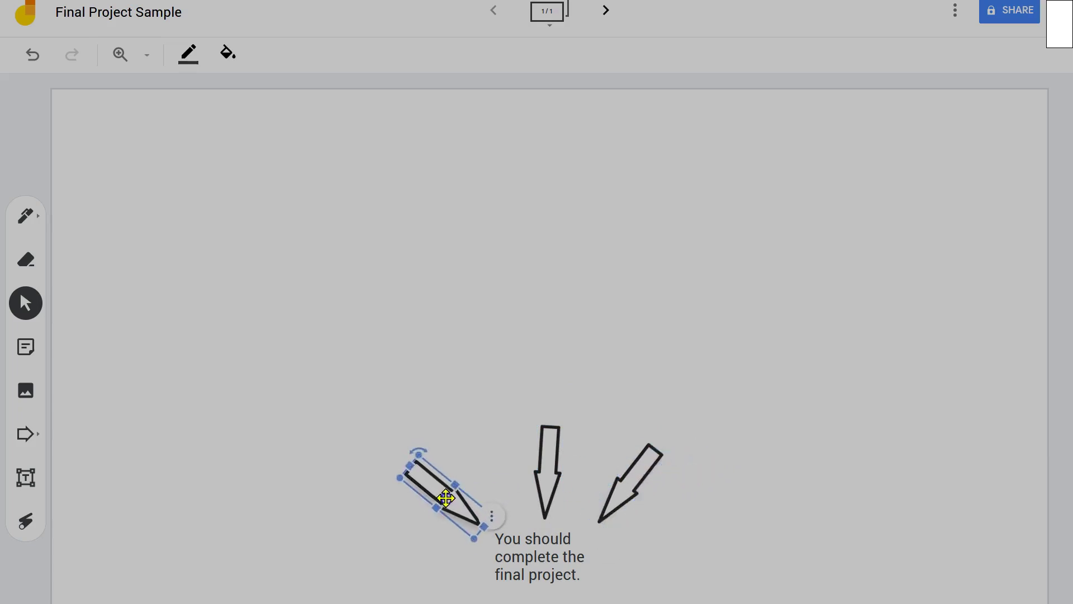
pyautogui.click(320, 390)
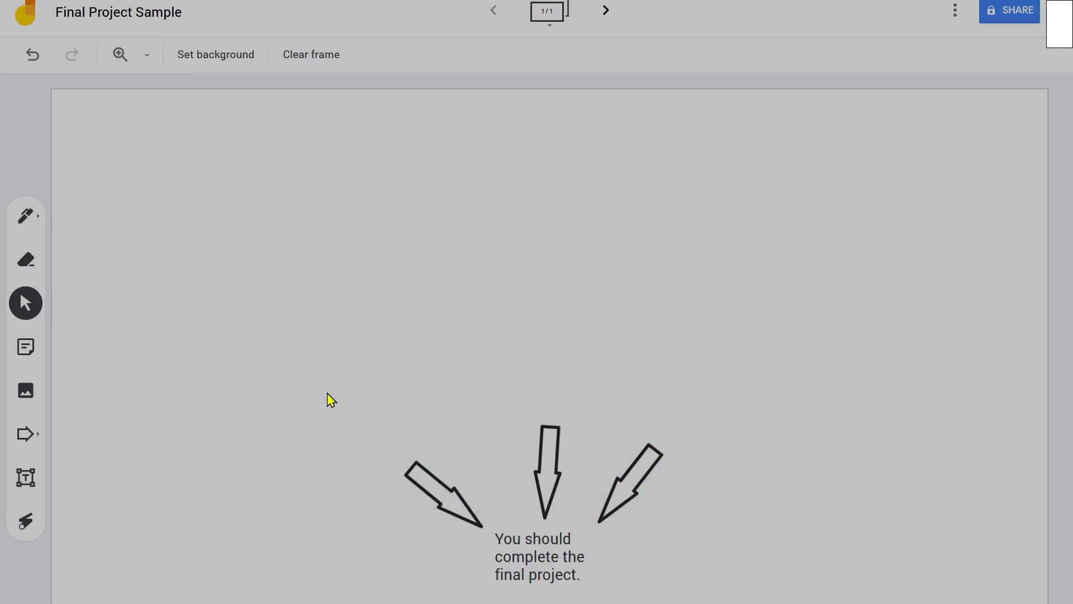
# Add a text box 'The project is worth lots of' and move it up-left above the arrows
pyautogui.click(25, 479)
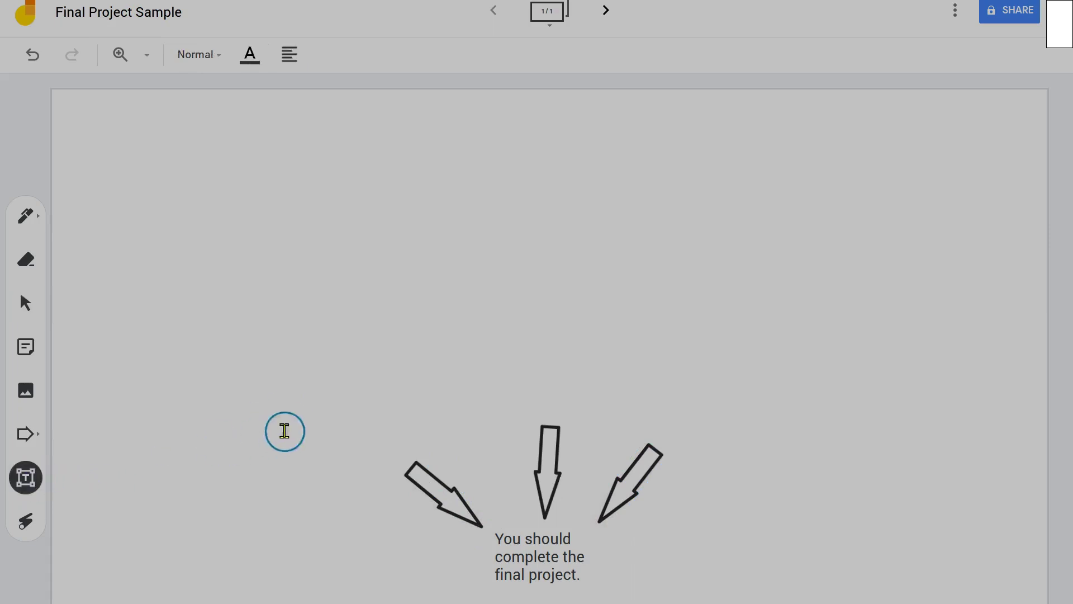
pyautogui.click(297, 381)
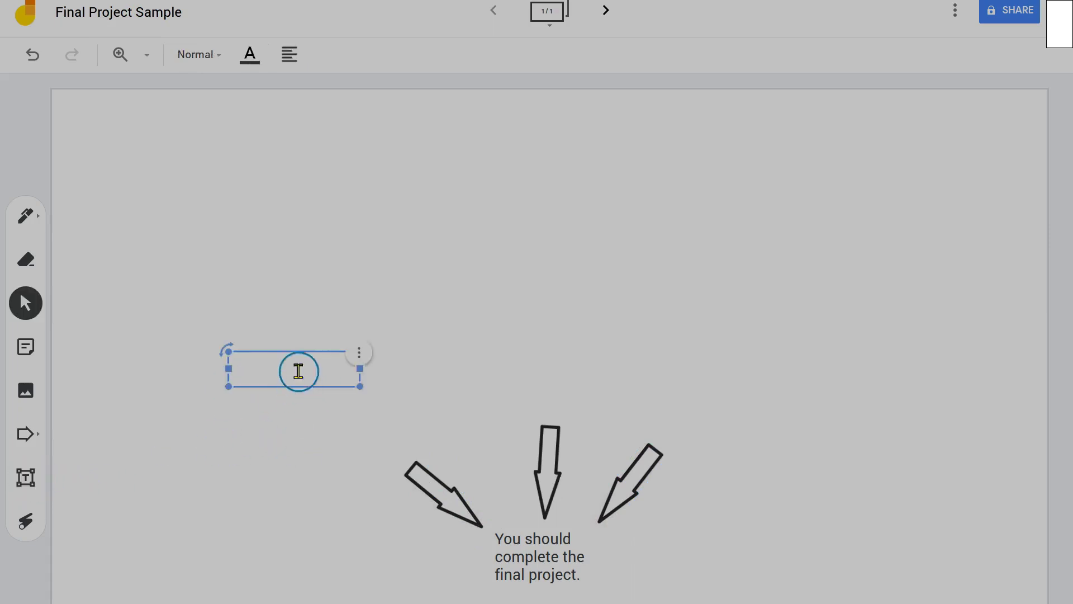
pyautogui.moveTo(280, 353); pyautogui.dragTo(324, 403)
pyautogui.click(296, 400)
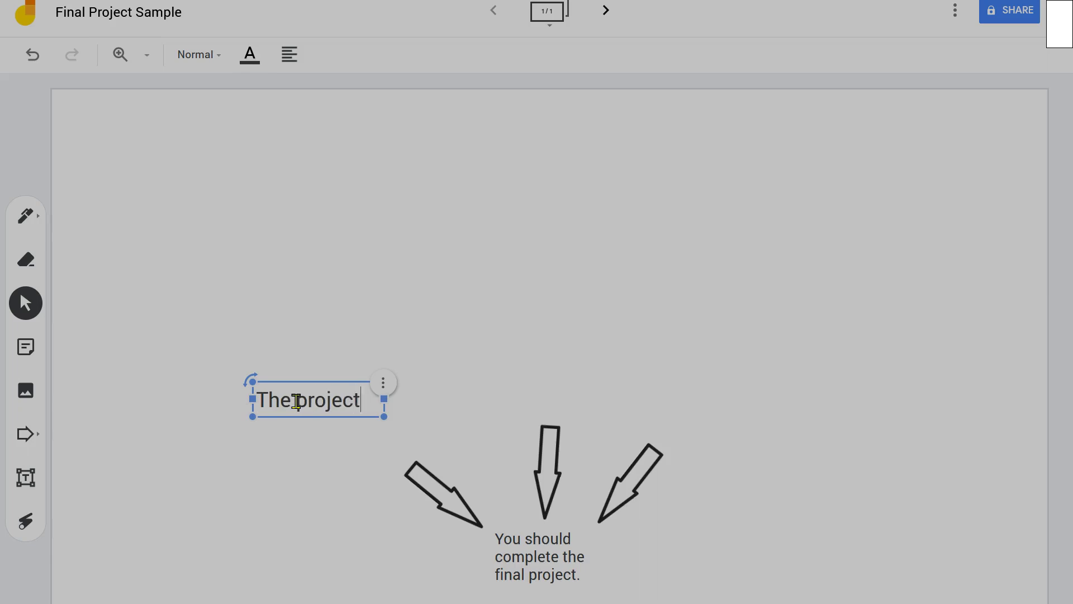
pyautogui.write('is worth lots')
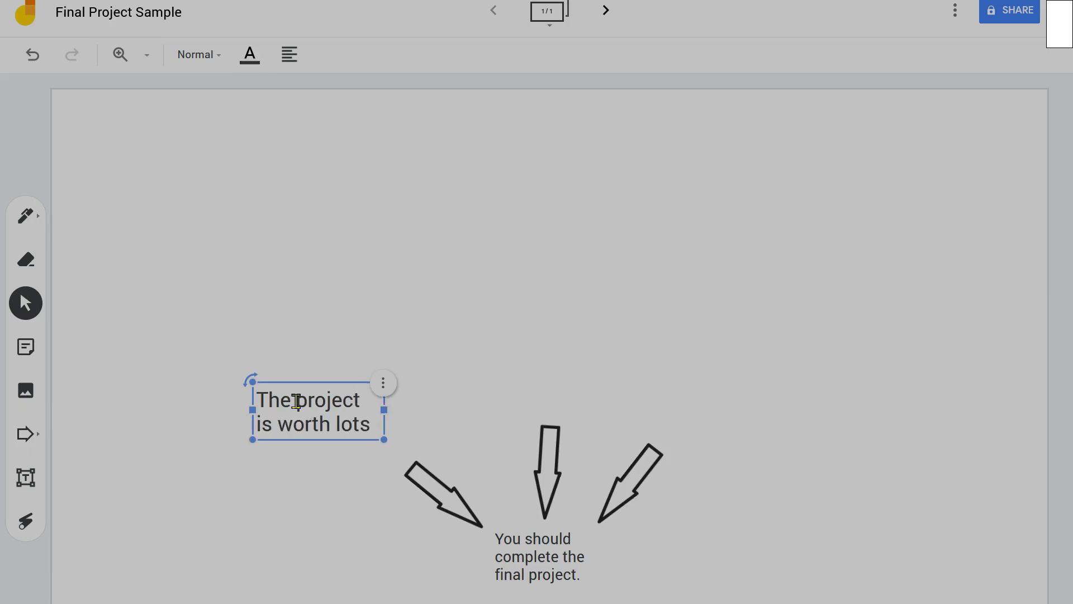
pyautogui.write(' of points')
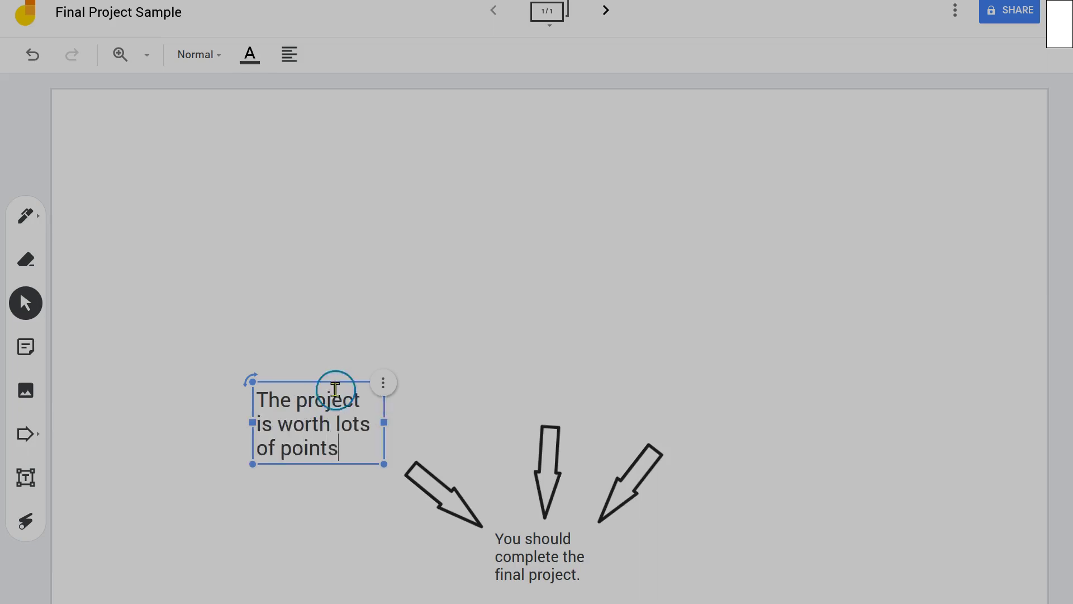
pyautogui.moveTo(297, 399); pyautogui.dragTo(323, 399)
pyautogui.click(343, 351)
pyautogui.click(330, 383)
pyautogui.click(330, 383)
pyautogui.click(311, 398)
pyautogui.moveTo(313, 379); pyautogui.dragTo(243, 328)
# Duplicate the reason text box and place the copy to its right
pyautogui.click(311, 335)
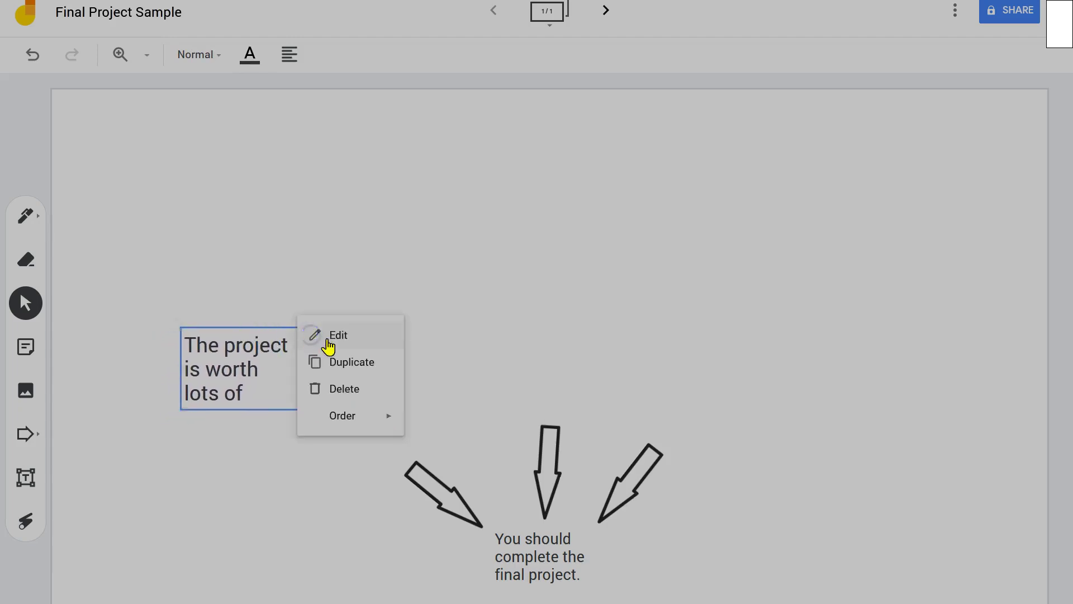
pyautogui.click(354, 362)
pyautogui.moveTo(295, 354); pyautogui.dragTo(418, 334)
pyautogui.click(402, 359)
pyautogui.click(396, 385)
# Replace the copy's text with 'You want a good grade in the class'
pyautogui.moveTo(399, 395); pyautogui.dragTo(318, 357)
pyautogui.write('You want')
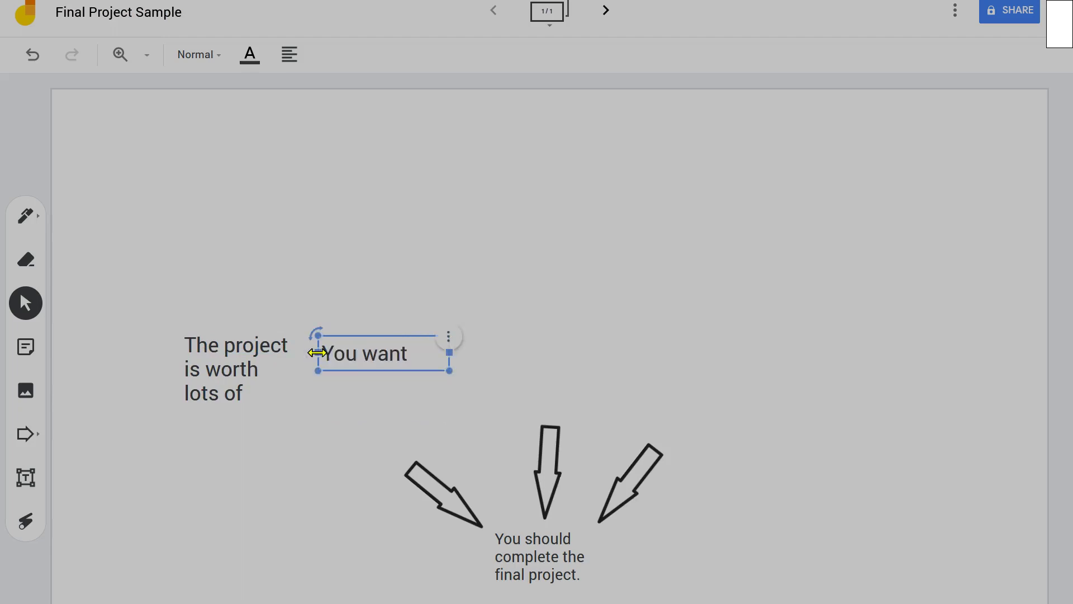
pyautogui.write(' a good ')
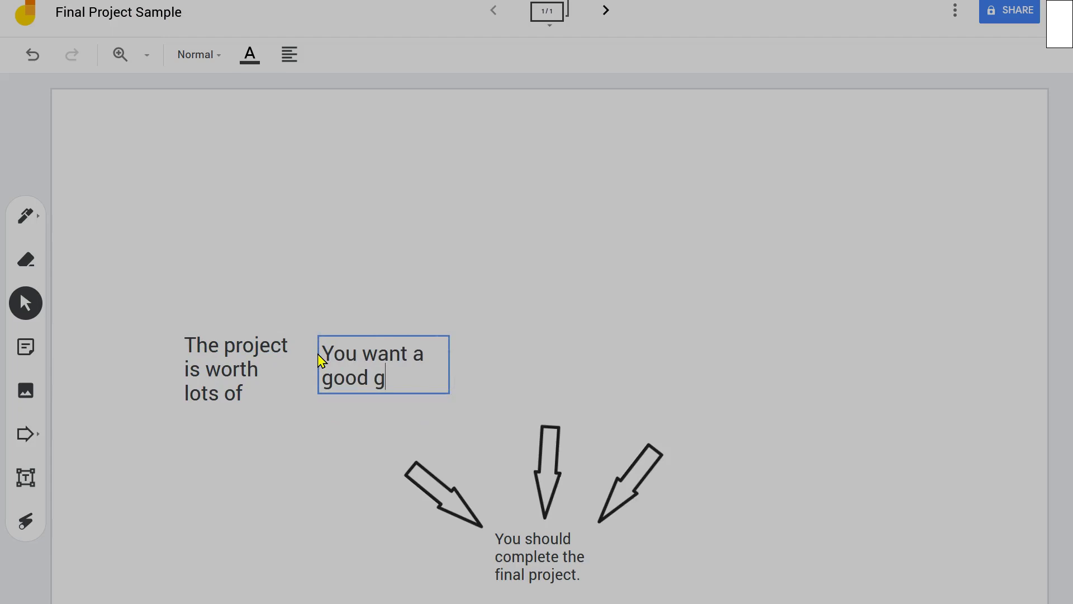
pyautogui.write('grade in the class')
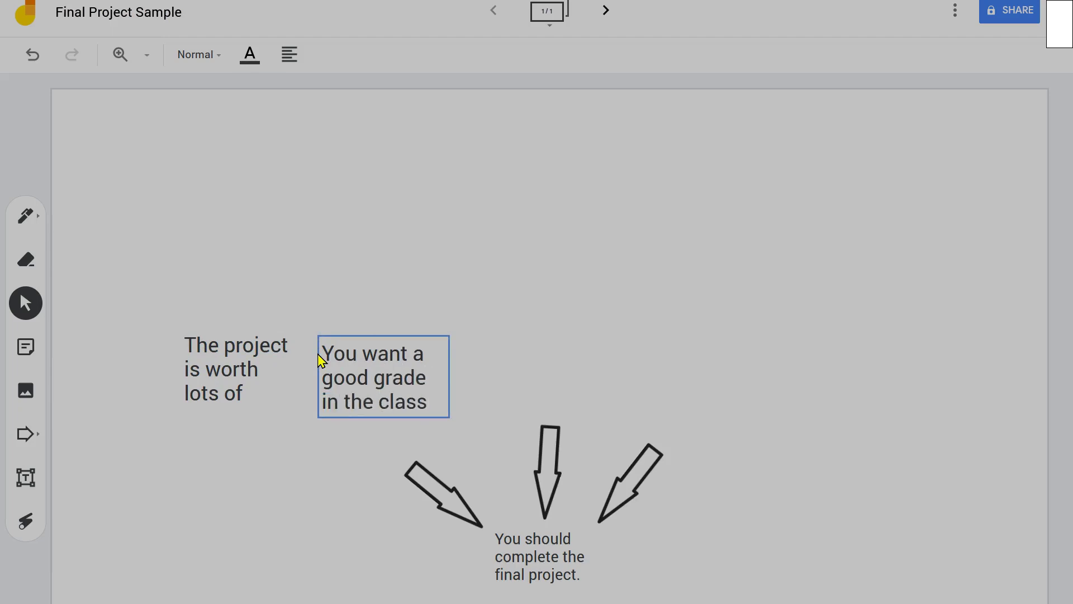
pyautogui.click(470, 417)
# Nudge the good grade box and the first reason box up and right into line
pyautogui.click(426, 345)
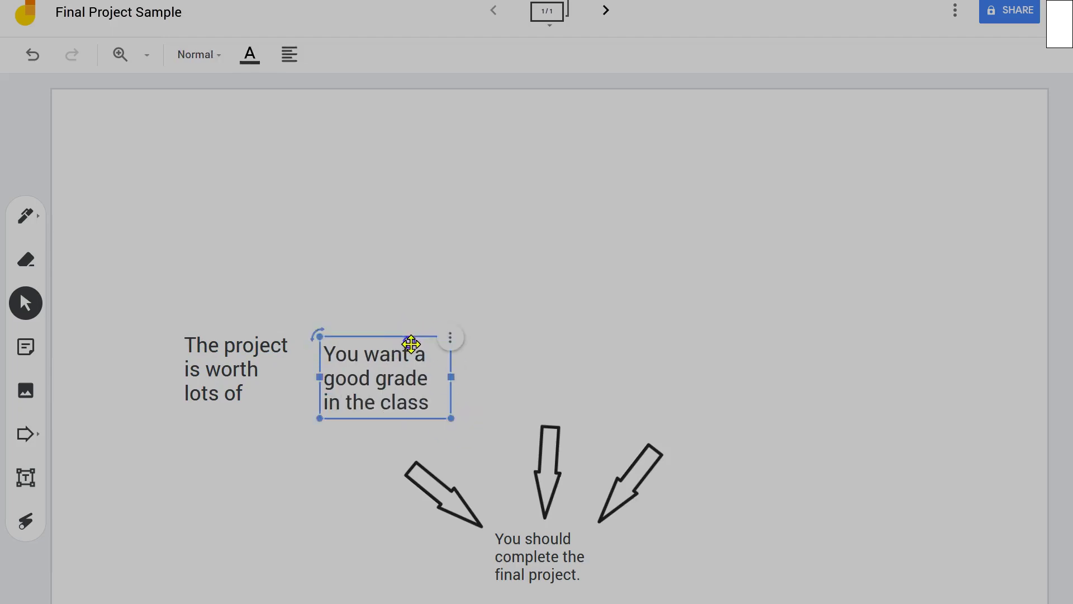
pyautogui.moveTo(409, 336); pyautogui.dragTo(419, 330)
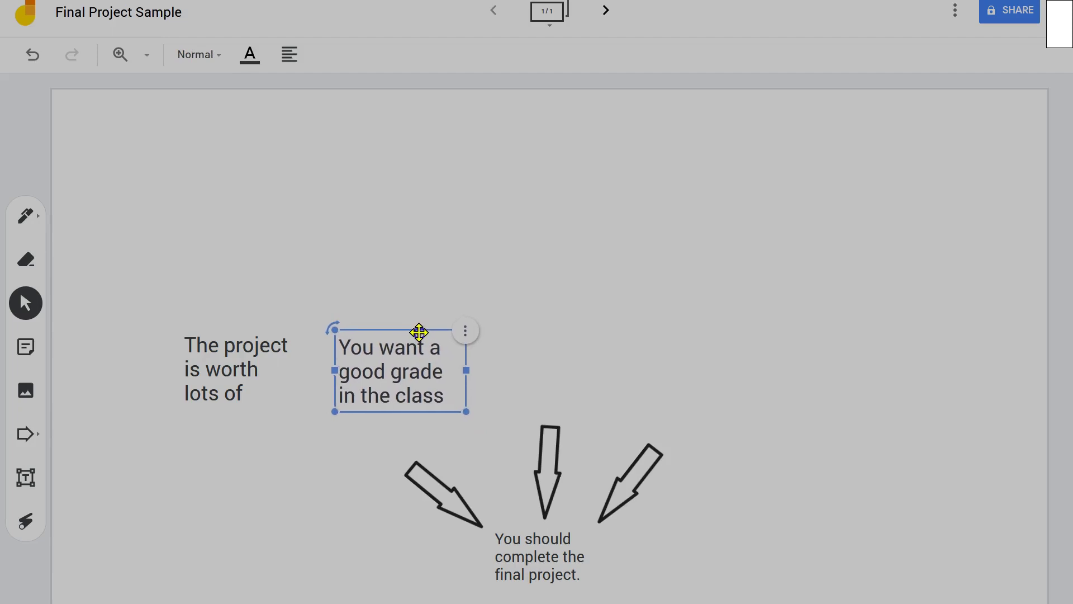
pyautogui.click(256, 361)
pyautogui.moveTo(252, 341)
pyautogui.mouseDown()
pyautogui.moveTo(244, 332)
pyautogui.moveTo(255, 335)
pyautogui.mouseUp()
pyautogui.click(434, 350)
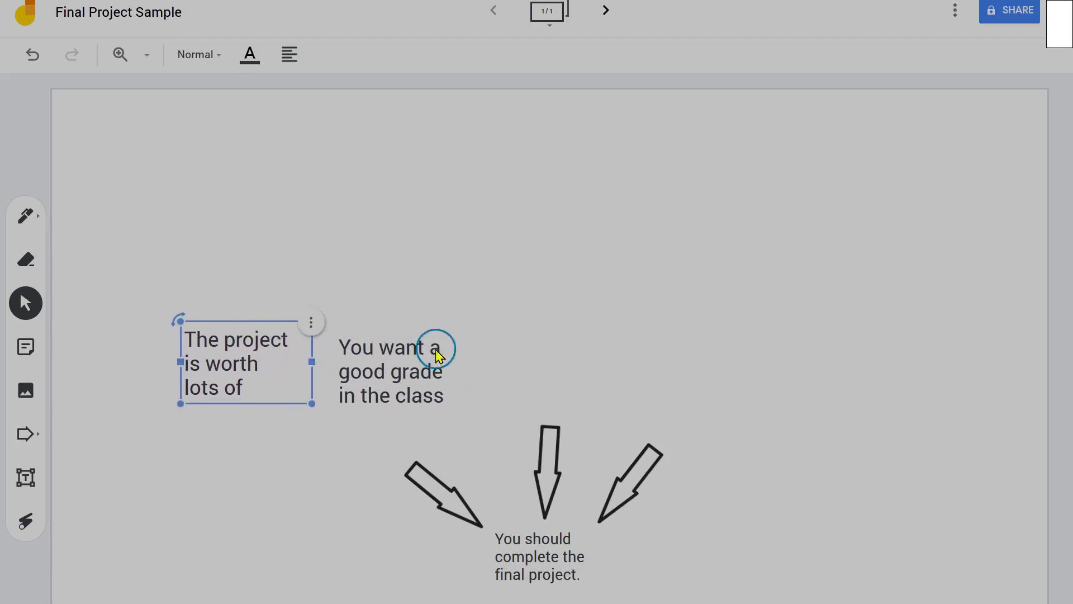
pyautogui.moveTo(419, 346); pyautogui.dragTo(424, 341)
pyautogui.click(555, 348)
pyautogui.click(427, 348)
pyautogui.rightClick(430, 330)
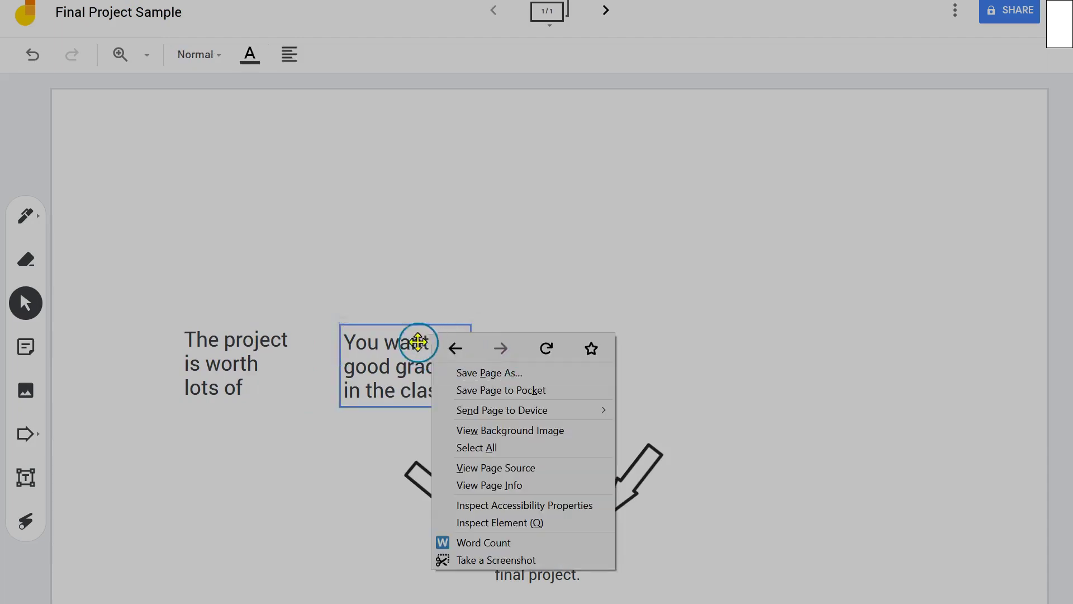
# Duplicate the good grade box and move the copy to its right
pyautogui.moveTo(419, 342); pyautogui.dragTo(422, 344)
pyautogui.click(472, 329)
pyautogui.click(512, 361)
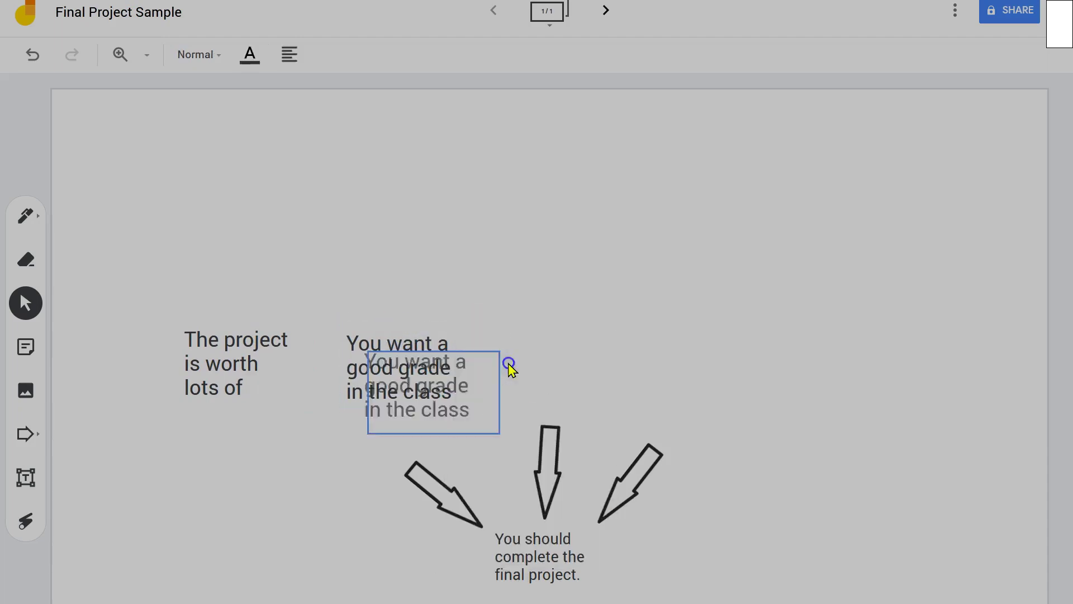
pyautogui.moveTo(486, 371); pyautogui.dragTo(620, 328)
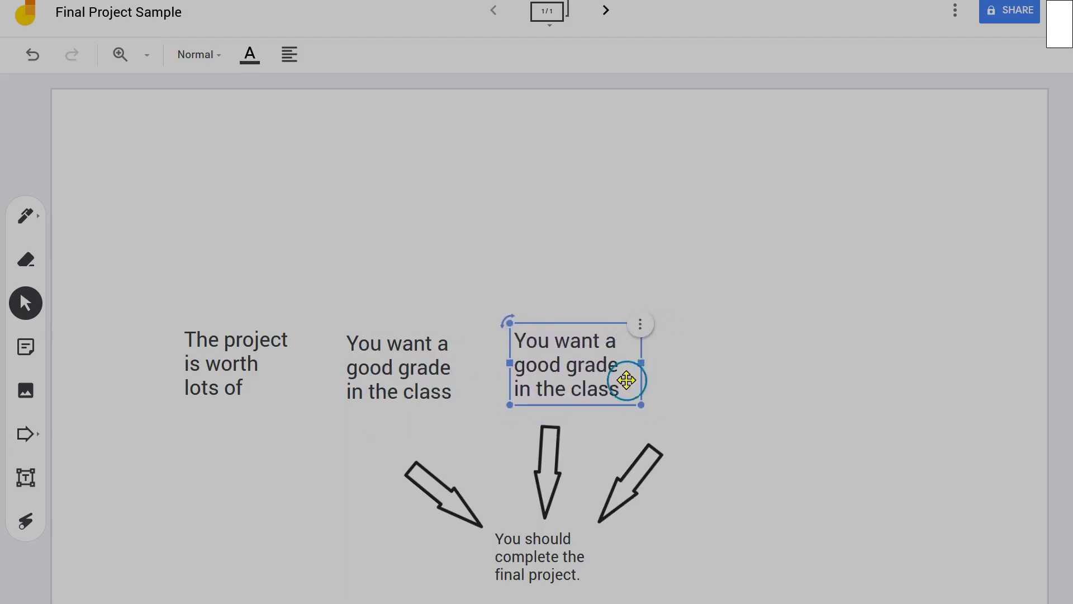
# Retype the copy as 'Good Grades help you transfer to the school you desire'
pyautogui.moveTo(626, 388); pyautogui.dragTo(507, 340)
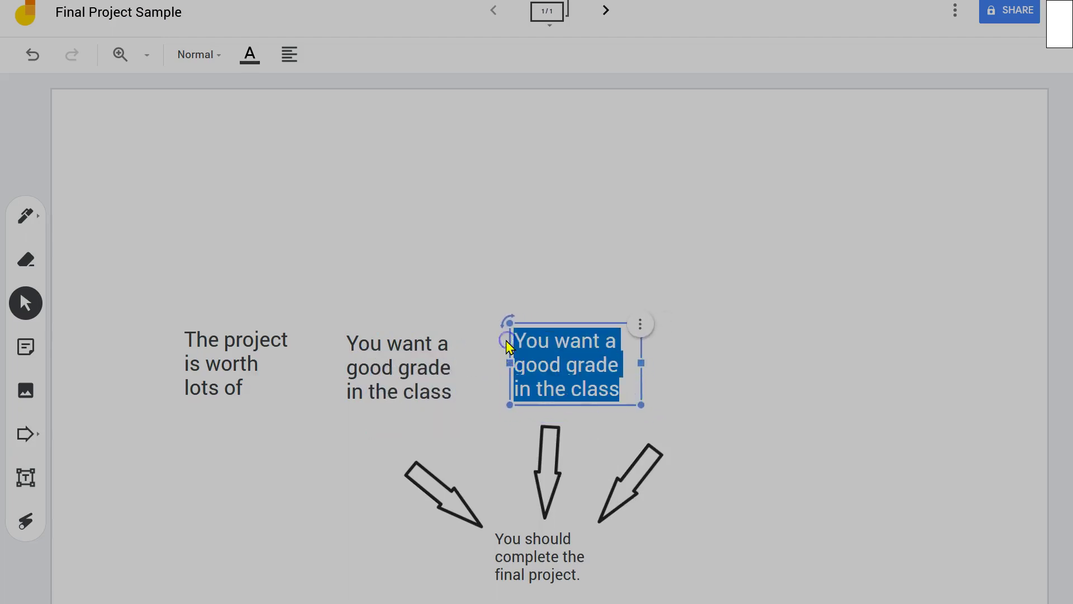
pyautogui.write('Good Gra')
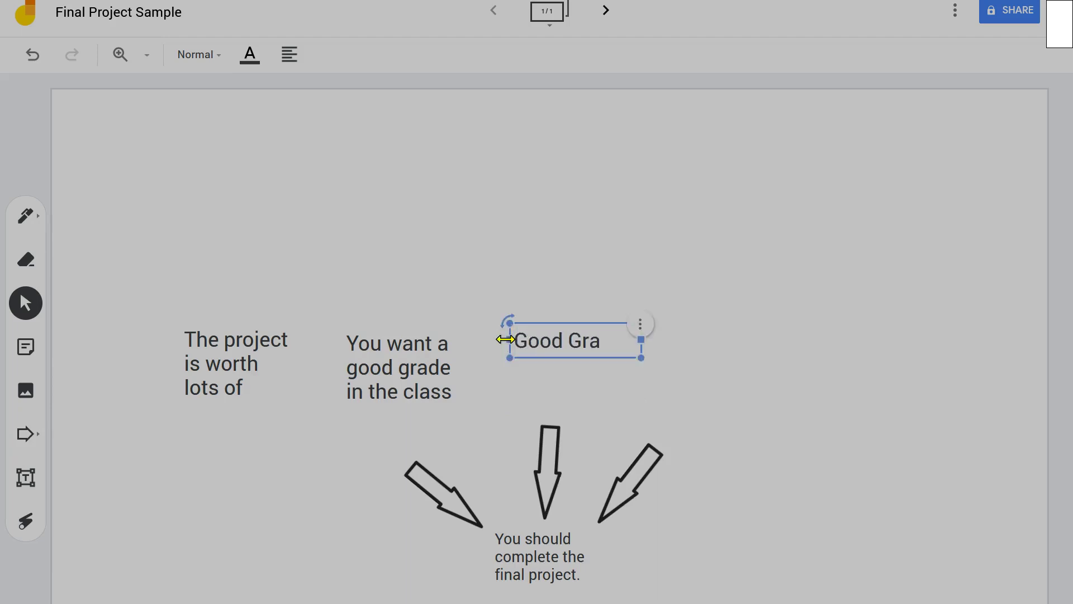
pyautogui.write('des help y')
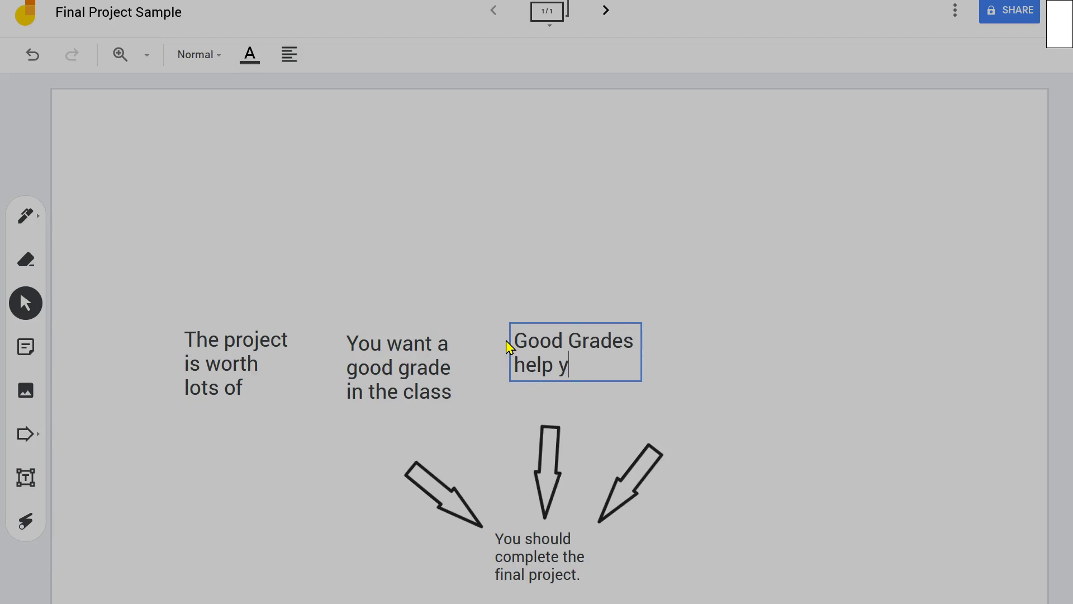
pyautogui.write('ou transf')
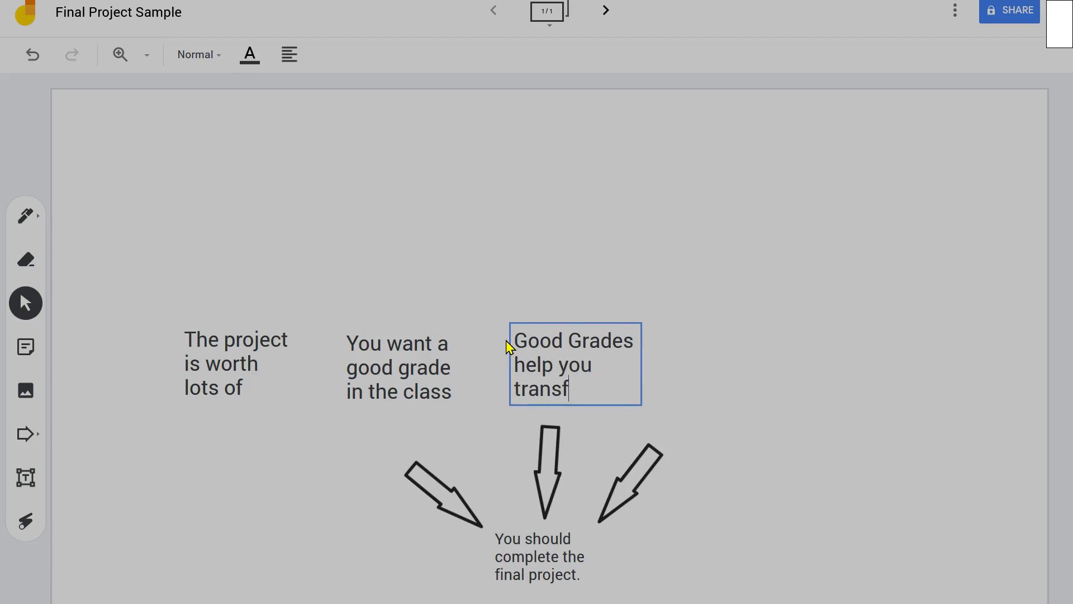
pyautogui.write('er to the school you desire')
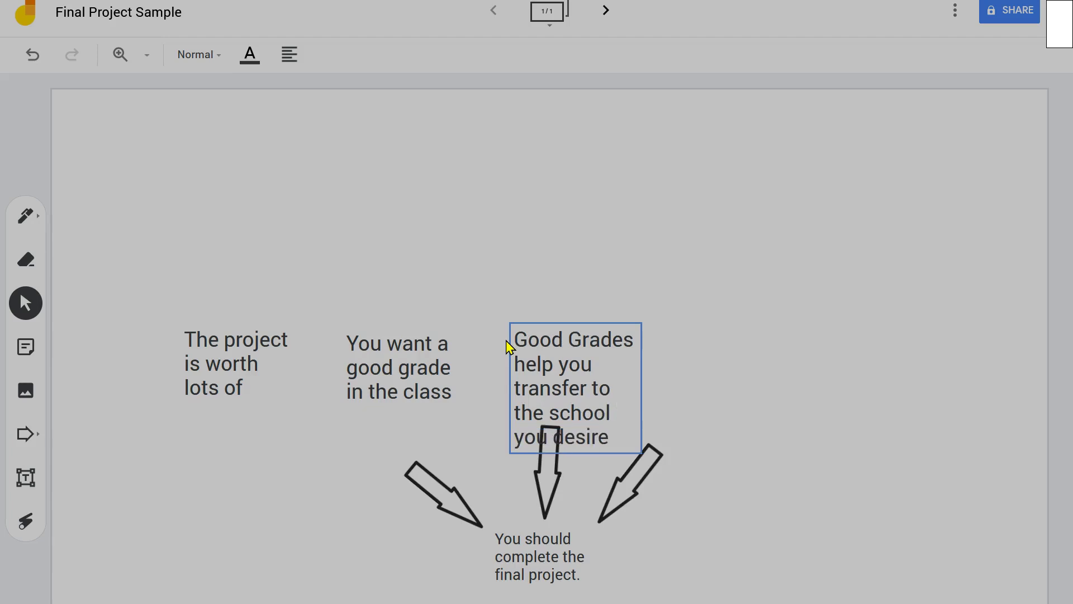
pyautogui.click(638, 371)
pyautogui.click(599, 327)
# Arrange the Good Grades and good grade boxes evenly in the row of reasons
pyautogui.moveTo(598, 325); pyautogui.dragTo(595, 283)
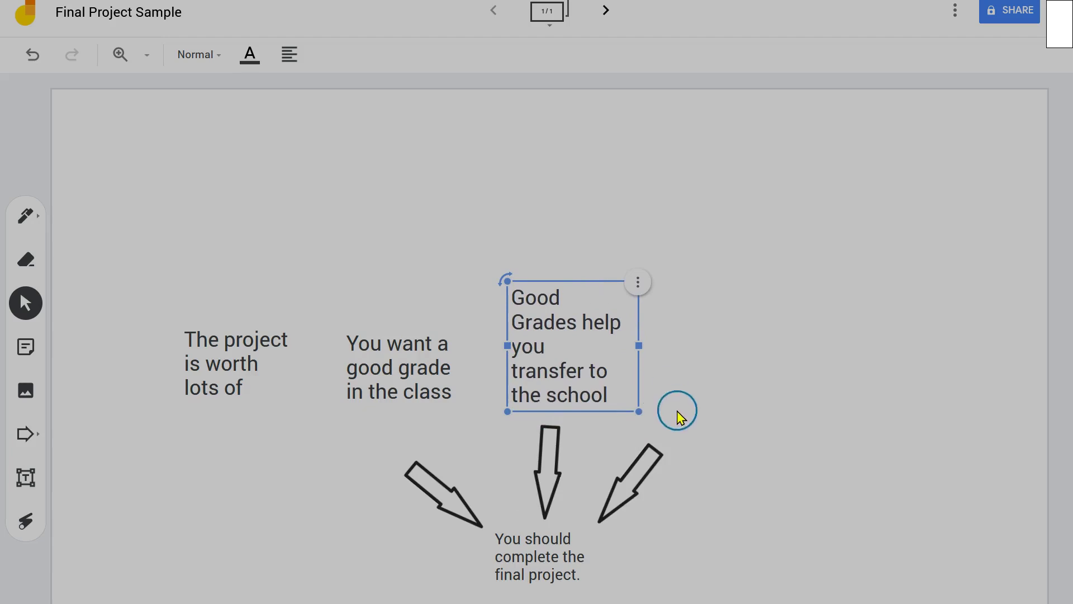
pyautogui.moveTo(589, 367); pyautogui.dragTo(698, 375)
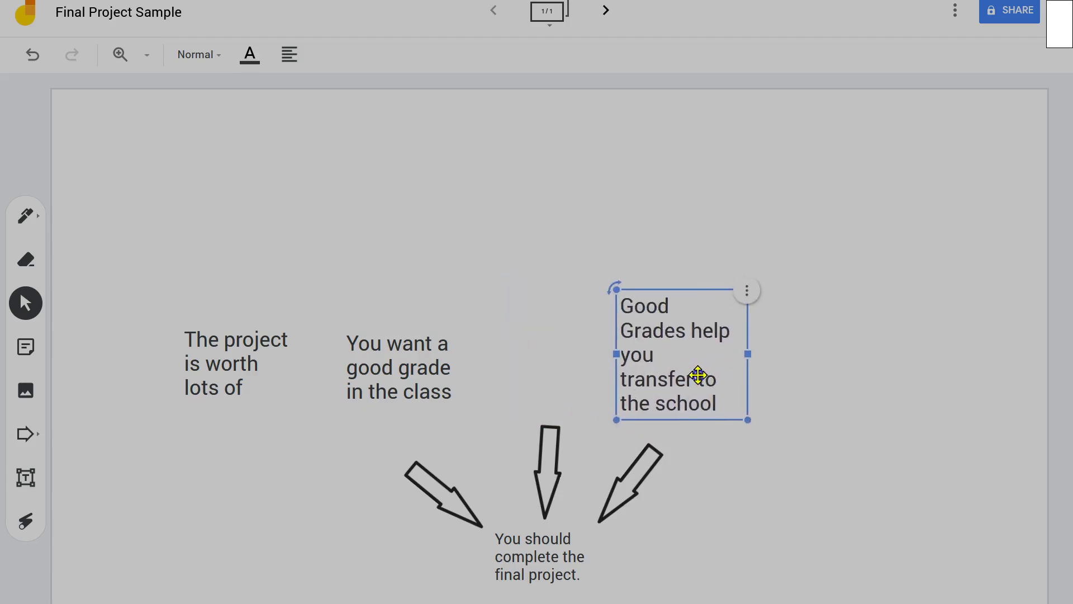
pyautogui.click(426, 372)
pyautogui.click(419, 319)
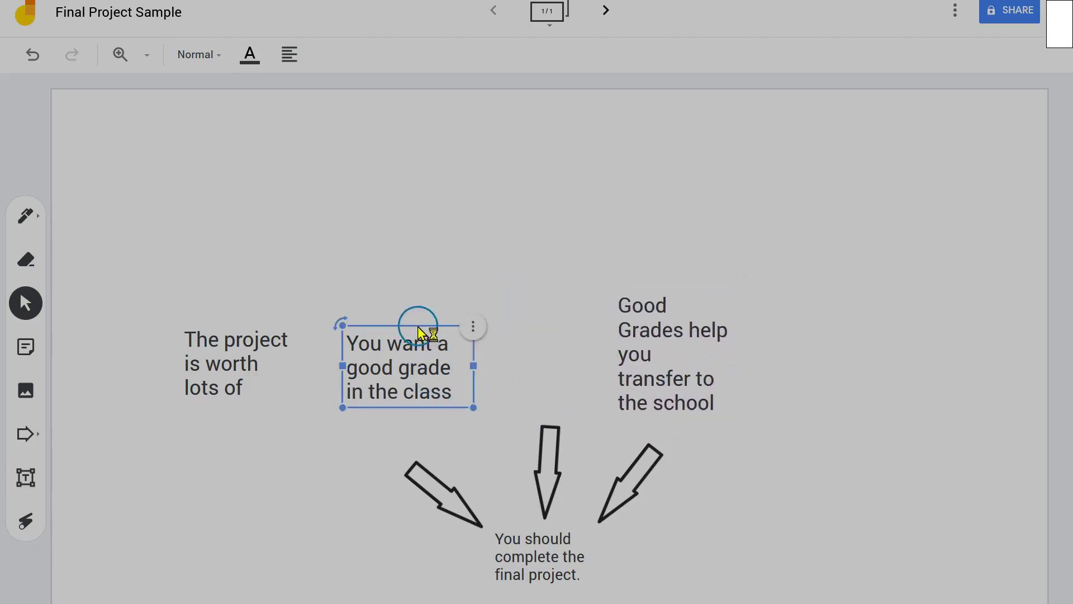
pyautogui.moveTo(419, 330); pyautogui.dragTo(400, 317)
pyautogui.click(678, 328)
pyautogui.moveTo(680, 302); pyautogui.dragTo(551, 287)
pyautogui.click(640, 508)
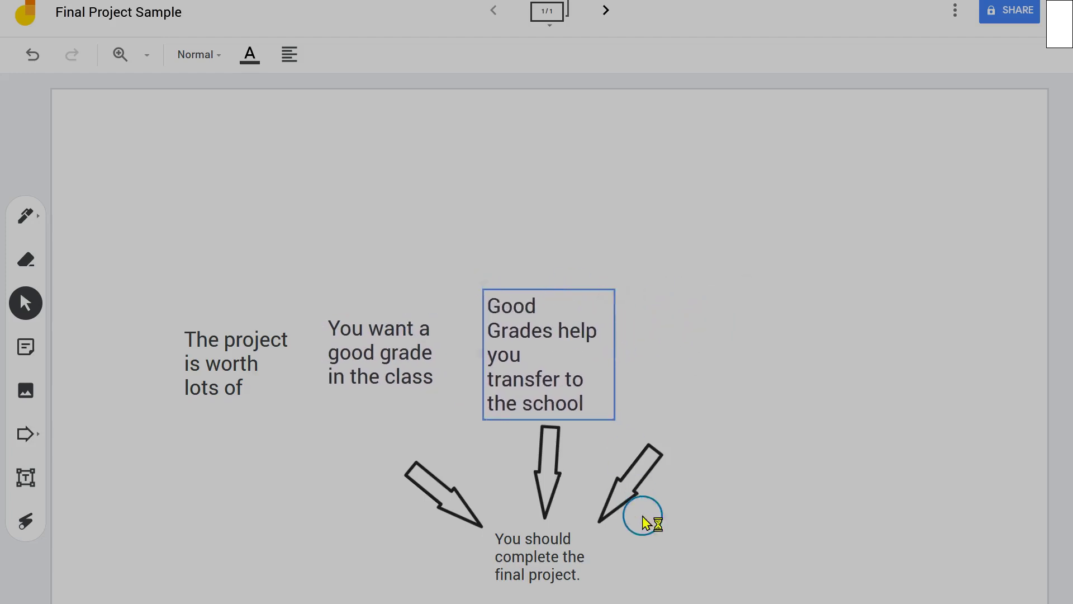
# Enlarge the conclusion text by its corner handle and nudge the good grade box right
pyautogui.click(452, 501)
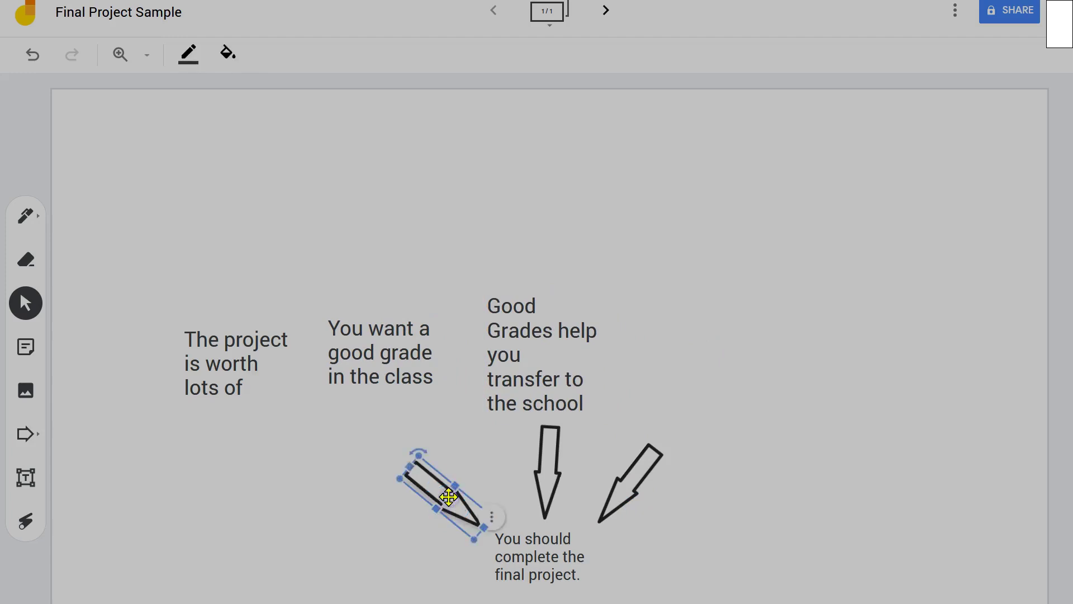
pyautogui.click(491, 552)
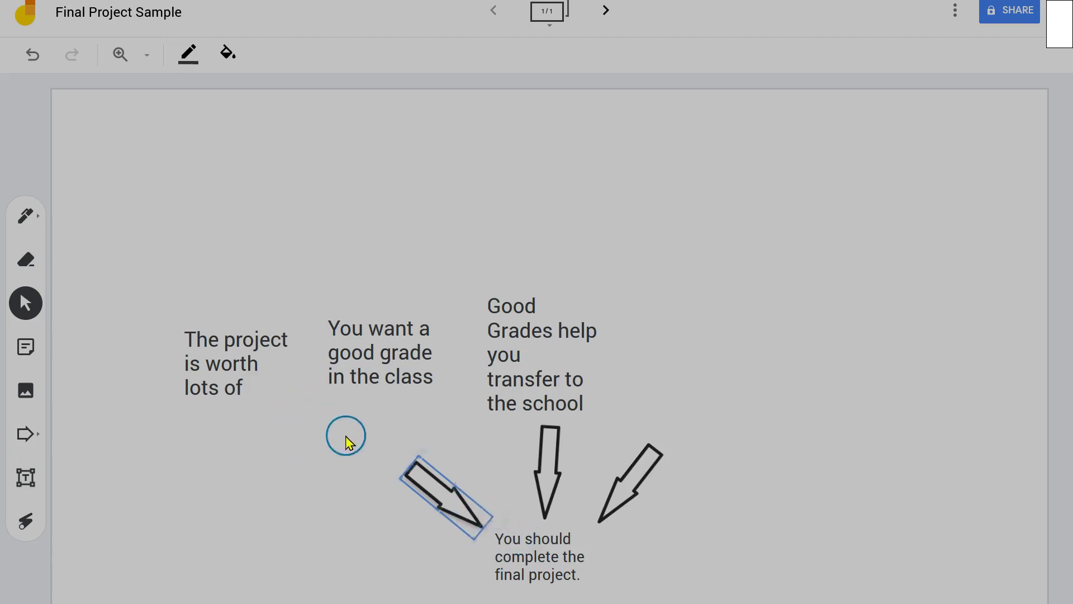
pyautogui.click(228, 369)
pyautogui.click(534, 346)
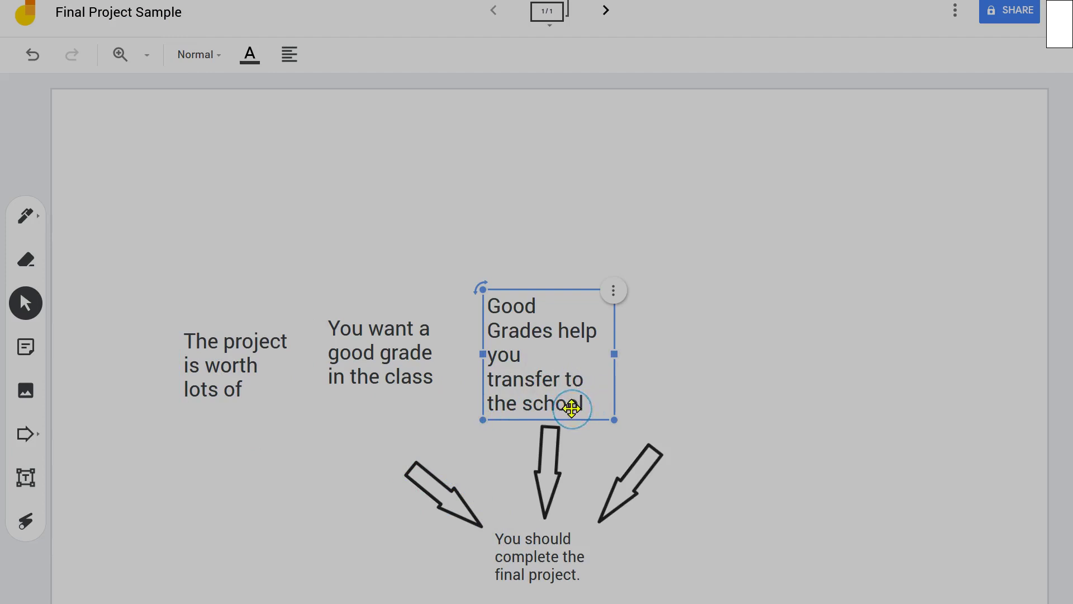
pyautogui.click(553, 566)
pyautogui.click(506, 384)
pyautogui.click(535, 560)
pyautogui.moveTo(598, 594); pyautogui.dragTo(636, 603)
pyautogui.moveTo(387, 347)
pyautogui.mouseDown()
pyautogui.moveTo(400, 341)
pyautogui.moveTo(391, 349)
pyautogui.mouseUp()
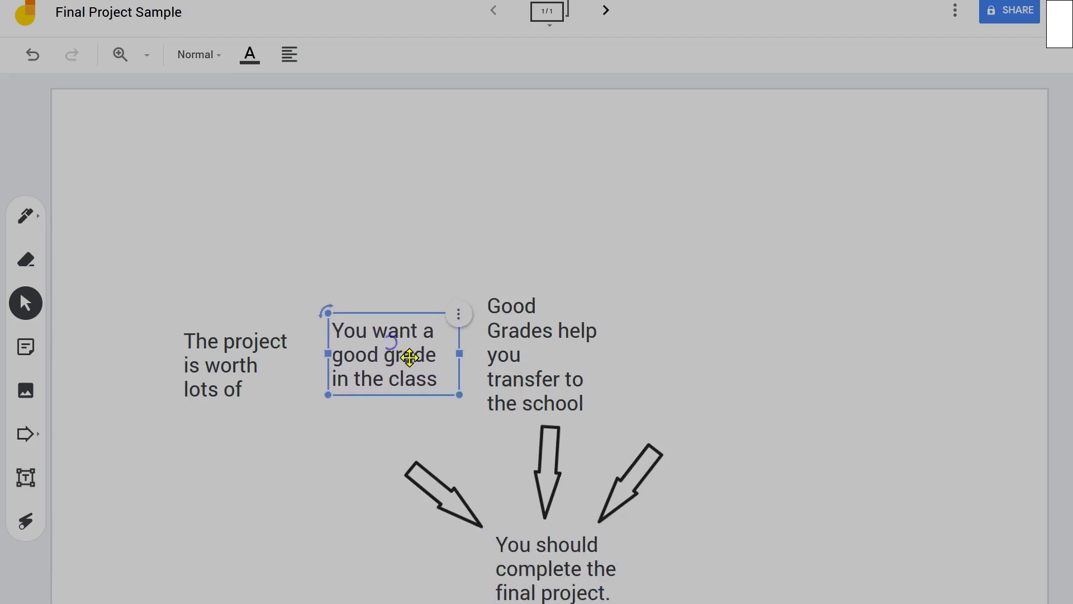
pyautogui.click(378, 356)
pyautogui.click(439, 423)
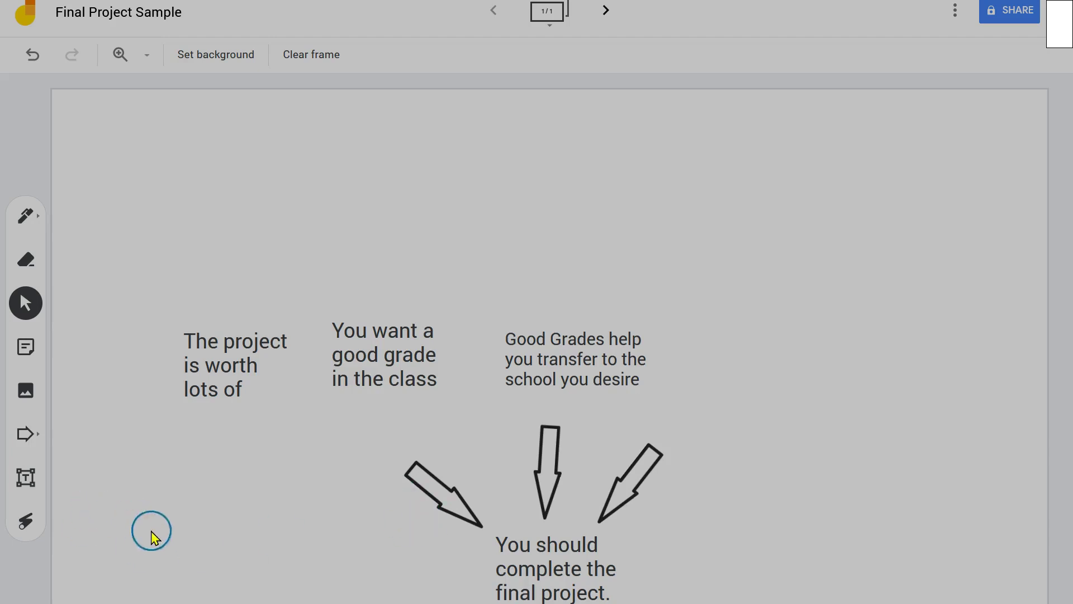
# Draw a freehand curly brace under the three reasons with the Pen tool
pyautogui.click(24, 215)
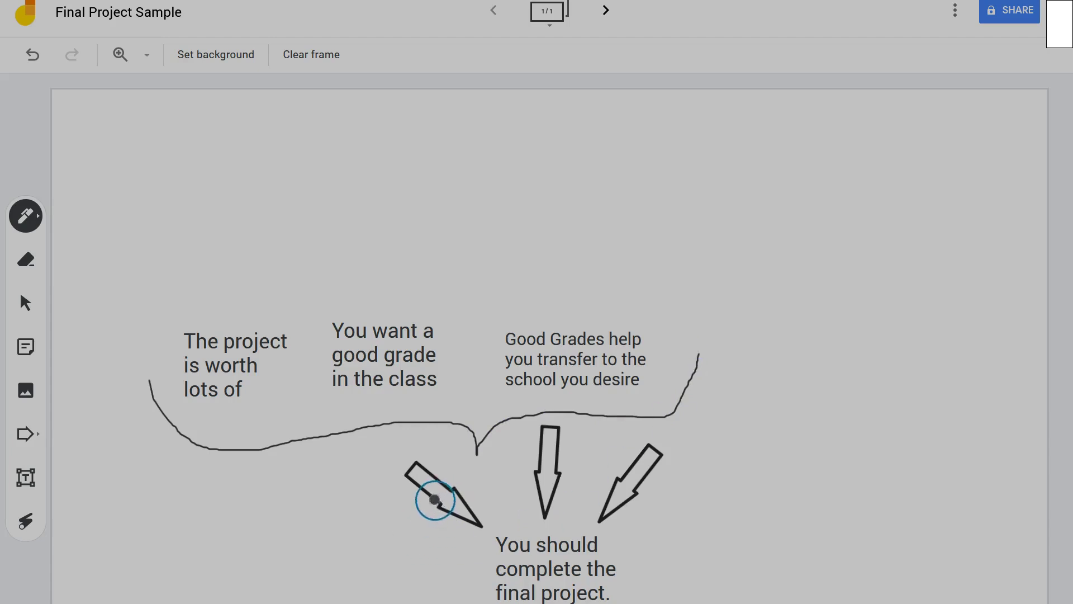
pyautogui.click(25, 305)
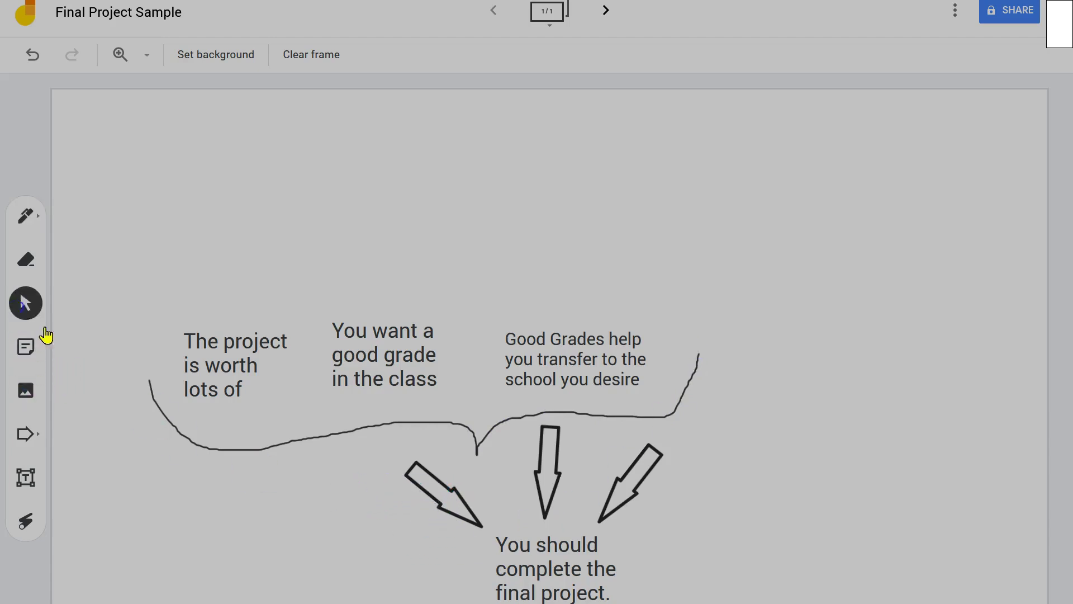
pyautogui.click(428, 492)
# Delete both diagonal arrows and move a shortened down arrow under the brace's point
pyautogui.press('Delete')
pyautogui.click(641, 468)
pyautogui.press('Delete')
pyautogui.click(550, 447)
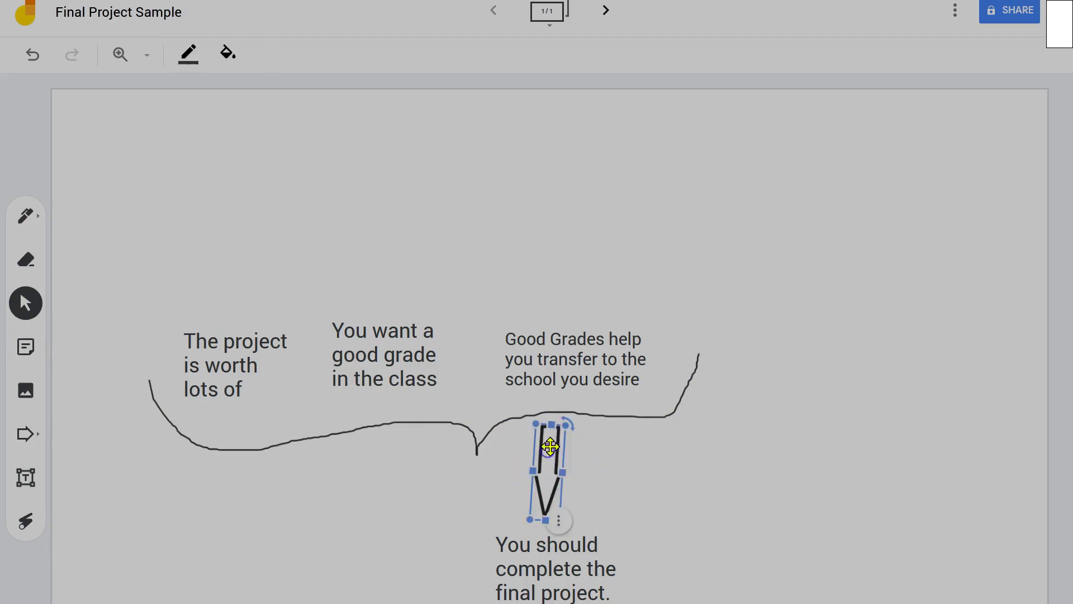
pyautogui.moveTo(542, 456); pyautogui.dragTo(429, 492)
pyautogui.moveTo(427, 564); pyautogui.dragTo(484, 502)
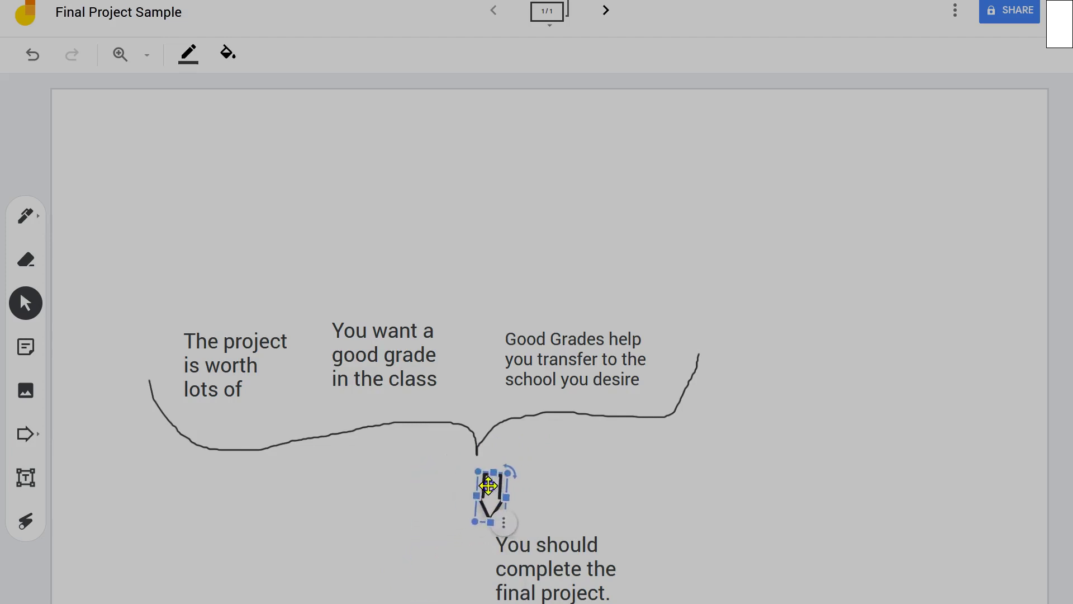
# Shift the conclusion text box left so it sits beneath the arrow
pyautogui.click(533, 571)
pyautogui.moveTo(556, 531); pyautogui.dragTo(479, 535)
pyautogui.click(628, 524)
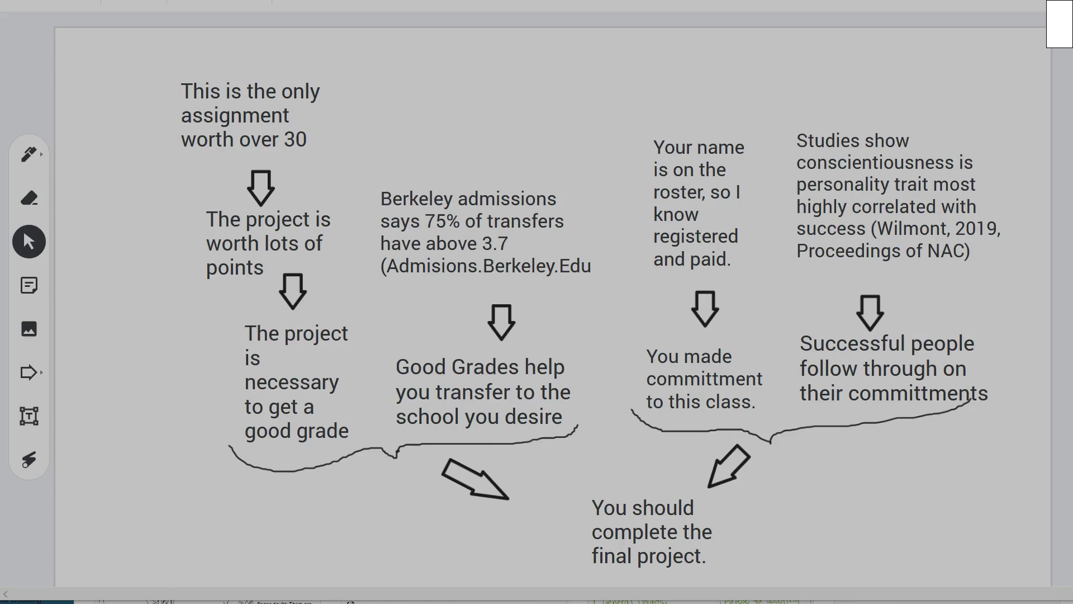
# Nudge the arrow under the left brace down and right toward 'You should complete the final project.'
pyautogui.click(495, 489)
pyautogui.moveTo(513, 484)
pyautogui.mouseDown()
pyautogui.moveTo(536, 489)
pyautogui.moveTo(522, 494)
pyautogui.mouseUp()
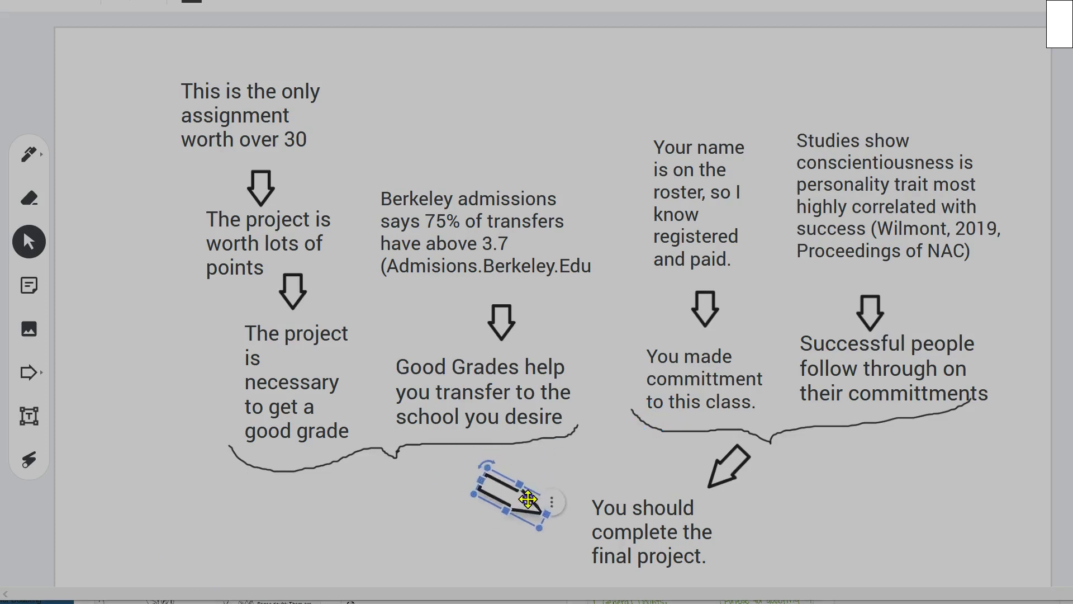